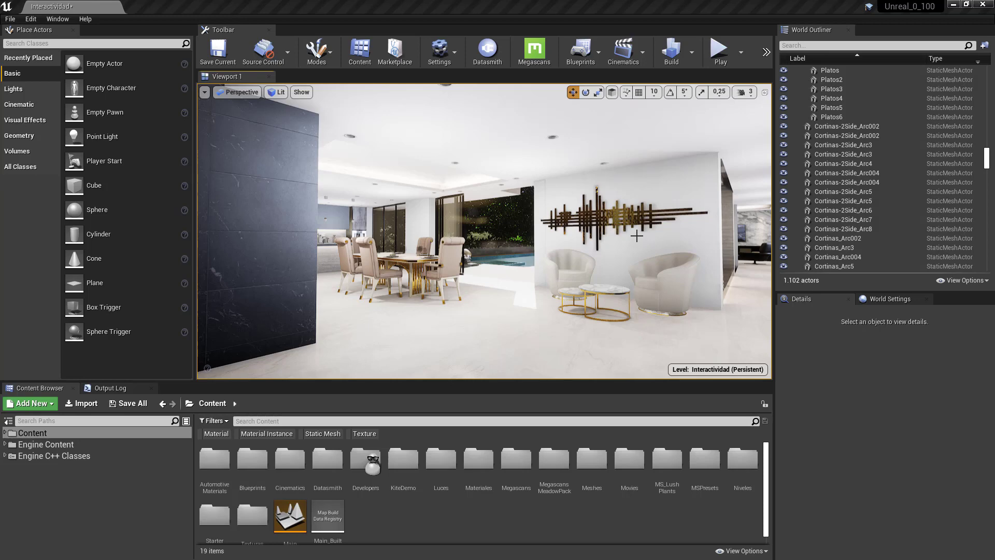
- Swing the view across the dining and lounge area of the Interactividad level
left_click_drag(640, 238, 629, 237)
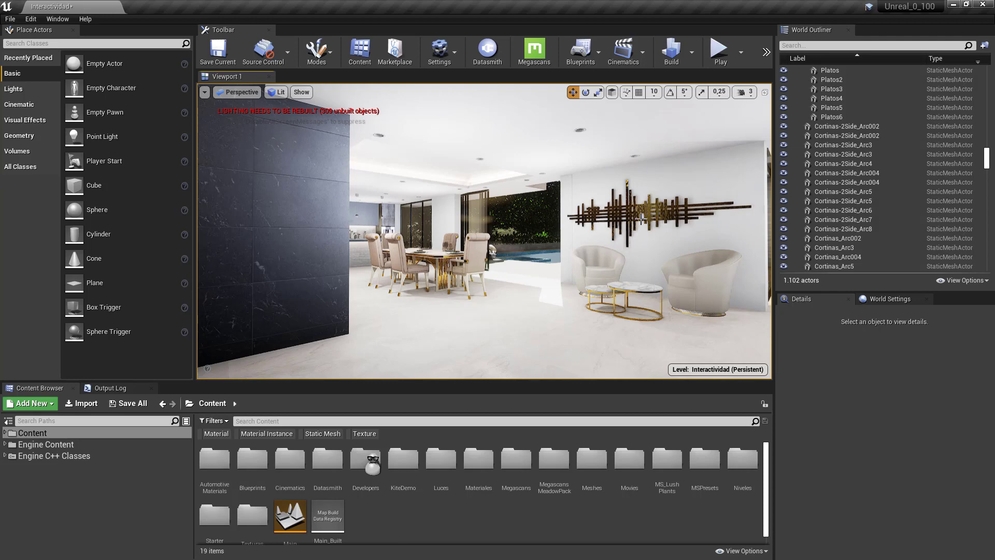
- Minimize the editor, then replay Introduccion.mp4 in VLC from 00:01 with the sound muted
left_click(952, 5)
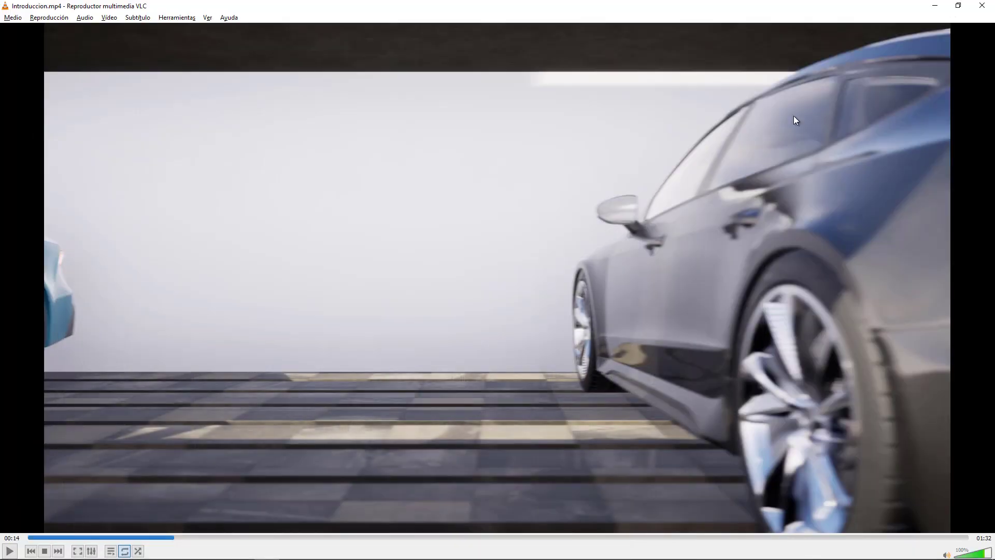
left_click_drag(87, 537, 39, 537)
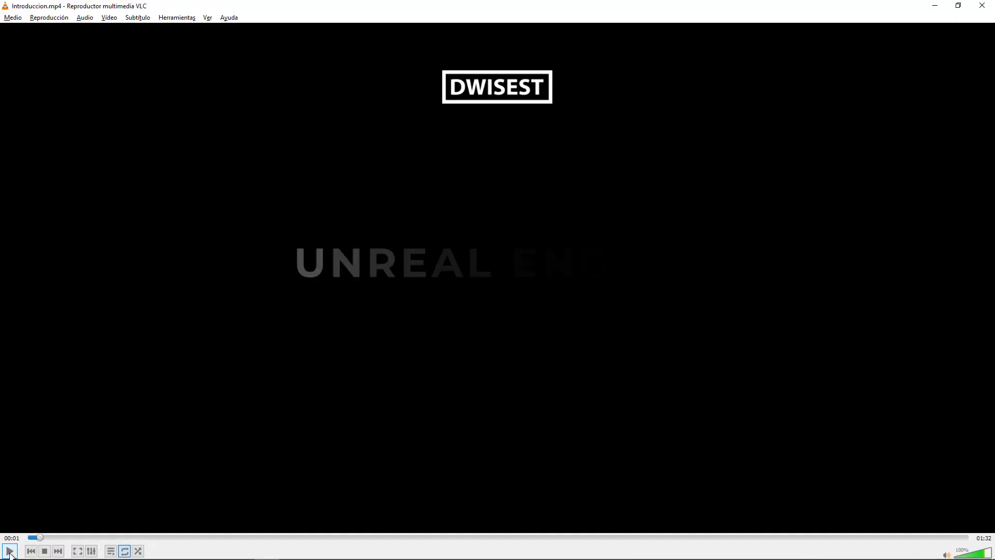
left_click(9, 551)
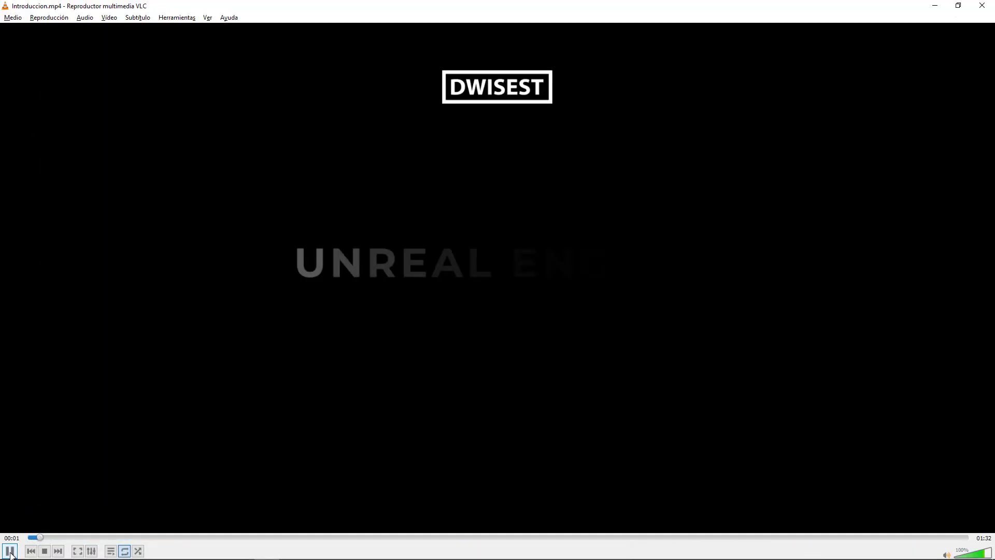
left_click(947, 555)
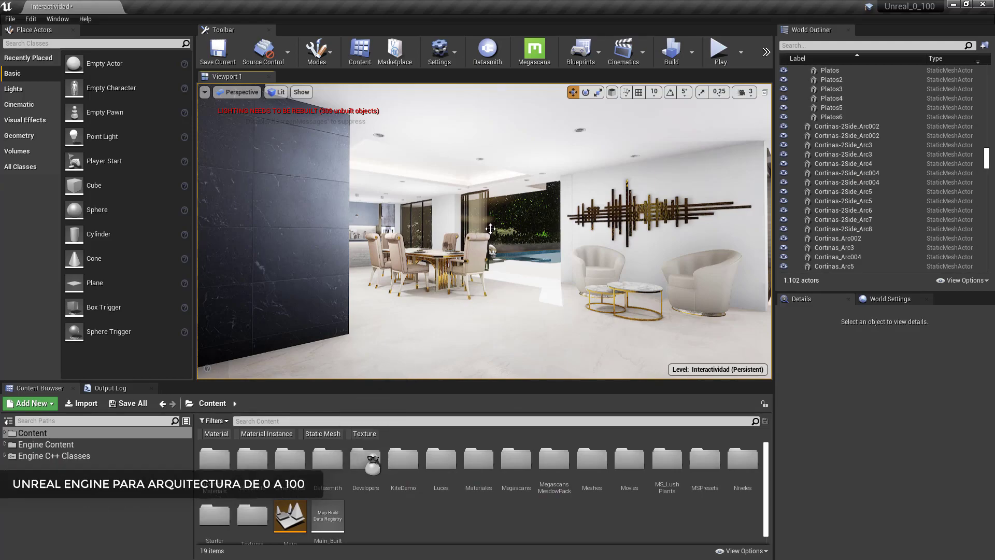
- Fly out of the house past the garden and turn the view toward the garage side
scroll(491, 235, "down", 3)
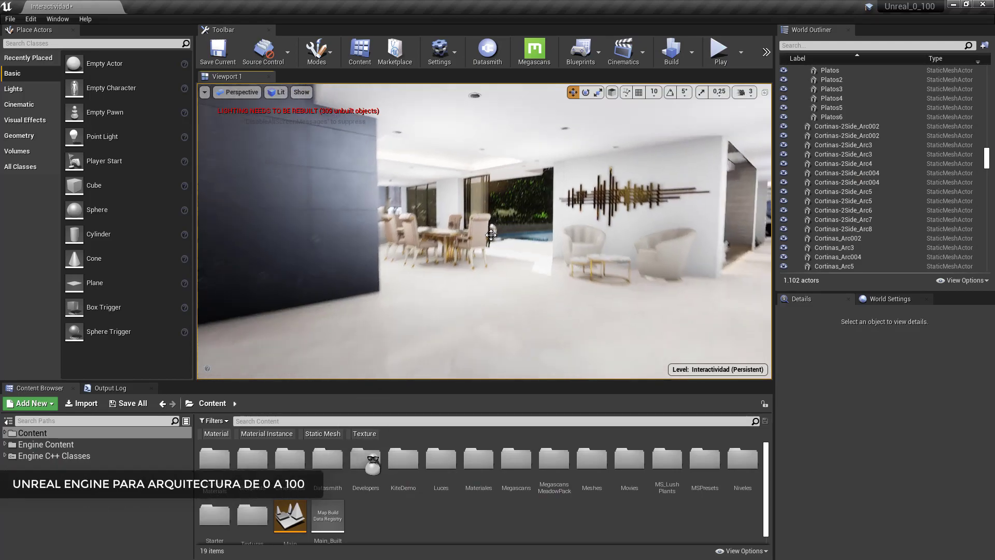
scroll(491, 234, "down", 10)
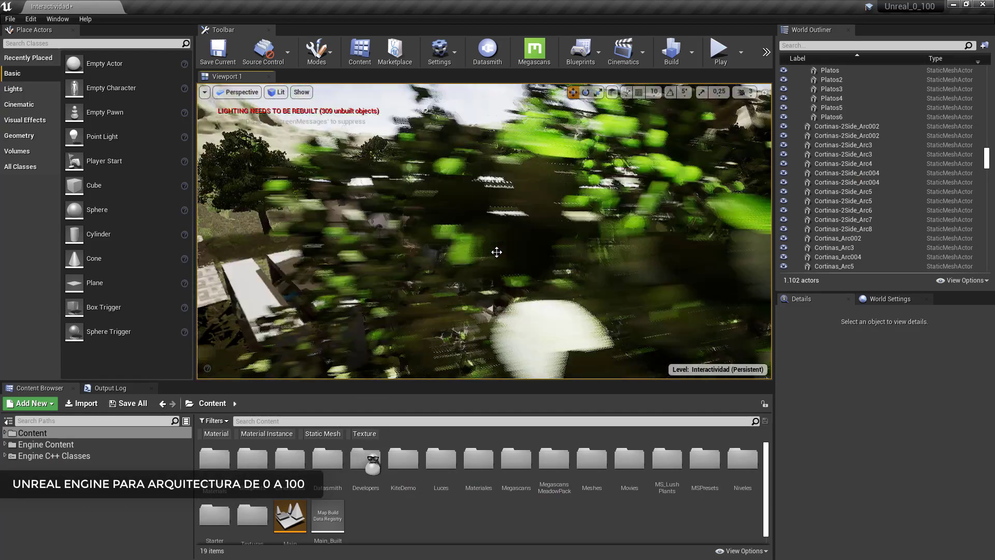
scroll(496, 252, "up", 5)
scroll(573, 257, "up", 5)
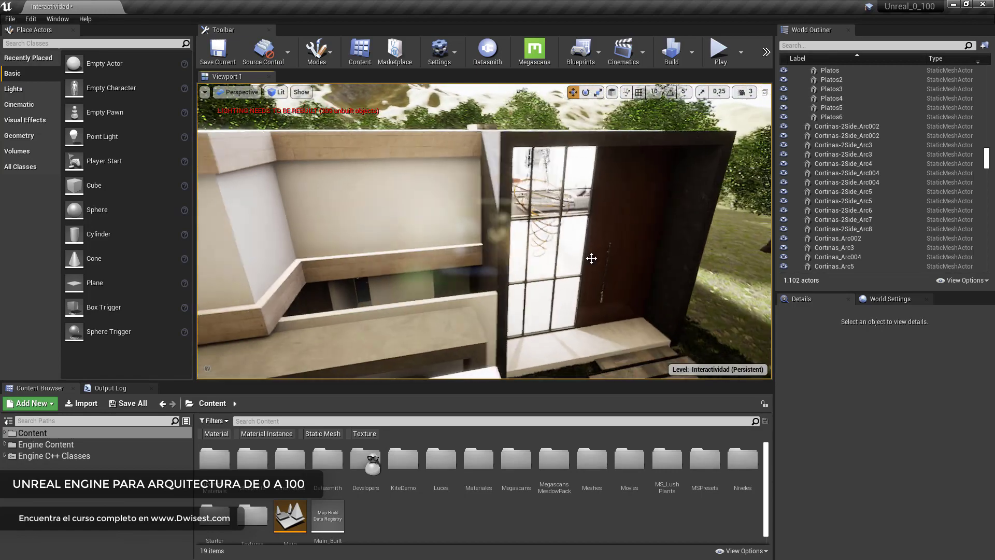
scroll(591, 258, "down", 2)
scroll(591, 258, "down", 2)
scroll(593, 259, "down", 3)
scroll(594, 258, "down", 2)
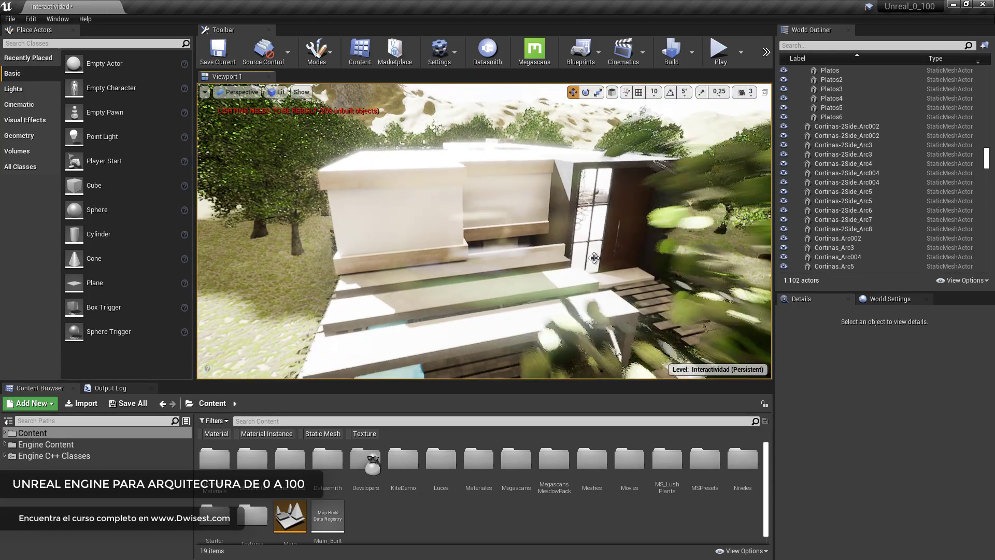
scroll(594, 258, "up", 3)
scroll(594, 257, "up", 2)
scroll(594, 256, "up", 2)
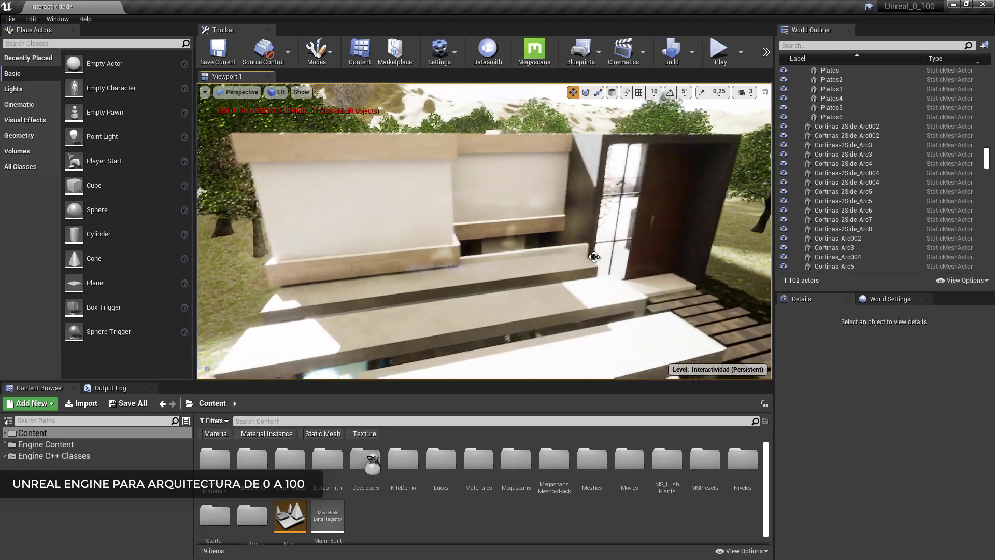
mouse_move(596, 251)
left_mouse_down()
mouse_move(621, 245)
mouse_move(490, 228)
left_mouse_up()
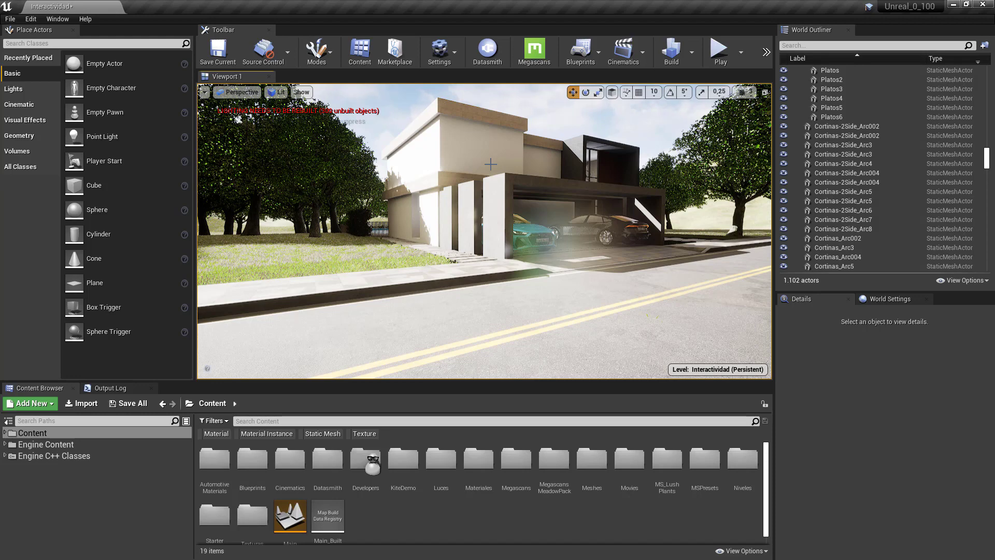
- Fly forward until the pool courtyard fills the viewport
scroll(492, 166, "up", 5)
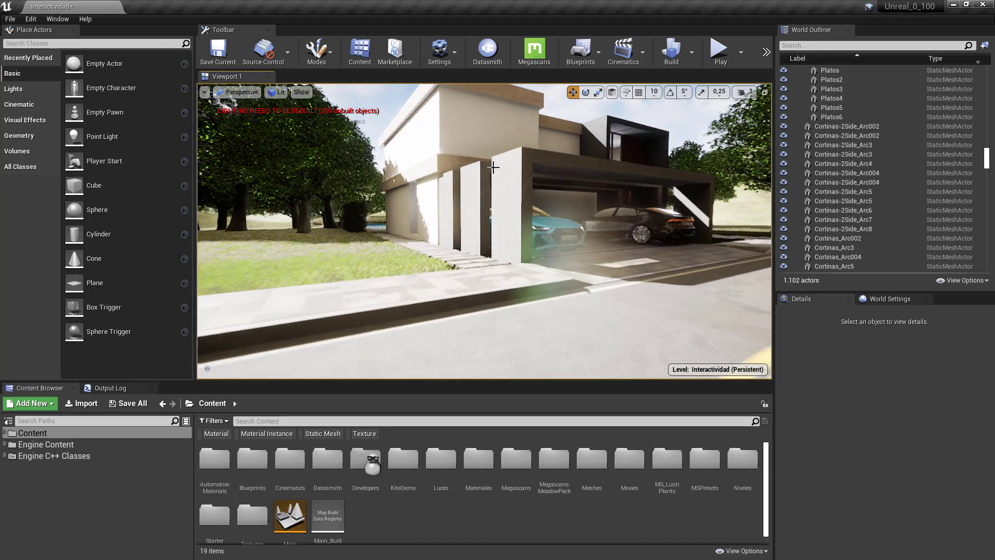
scroll(493, 167, "up", 2)
scroll(497, 171, "up", 2)
scroll(500, 174, "up", 2)
scroll(507, 178, "up", 2)
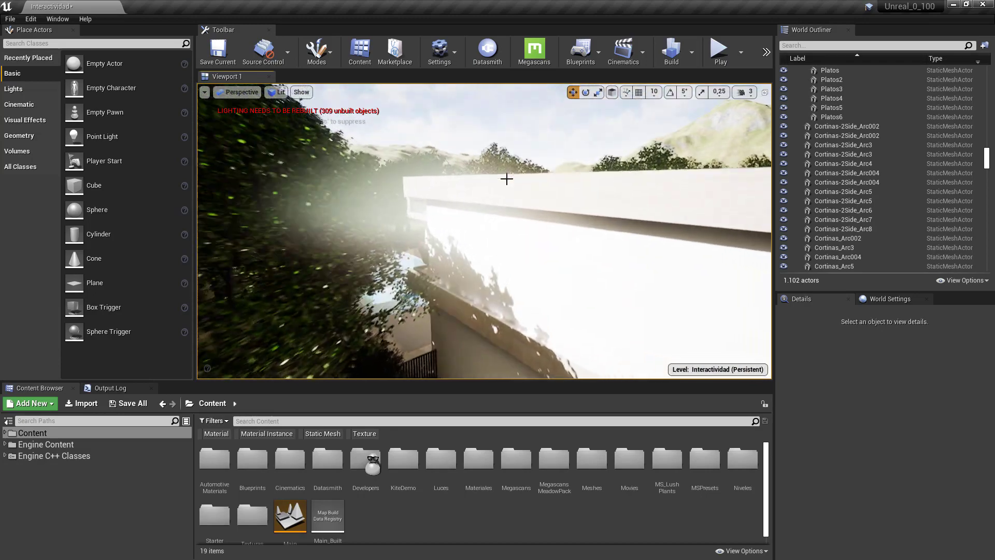
scroll(506, 178, "up", 2)
scroll(495, 180, "up", 2)
scroll(492, 180, "up", 2)
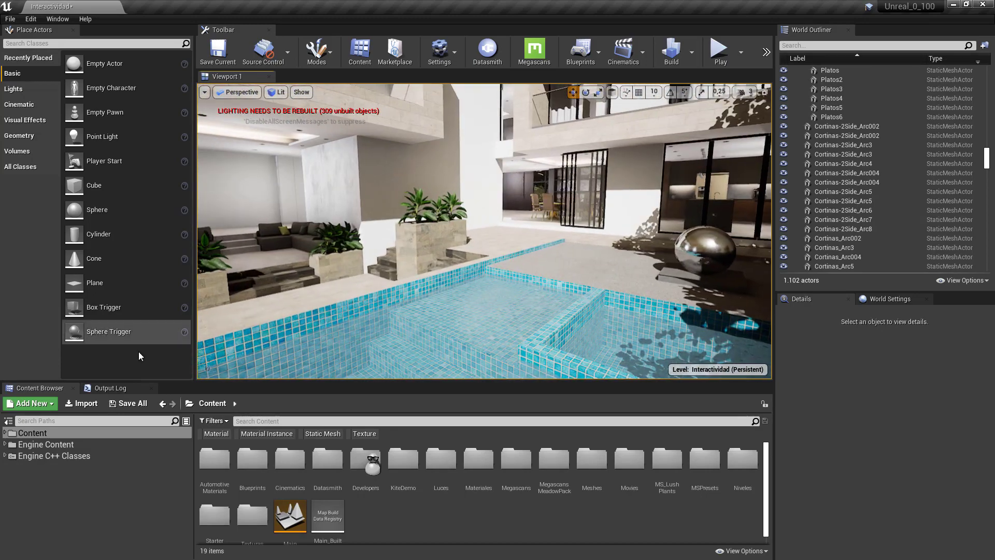
- Open the AguaPiscina material from Content > Materiales and orbit its water preview sphere
double_click(15, 434)
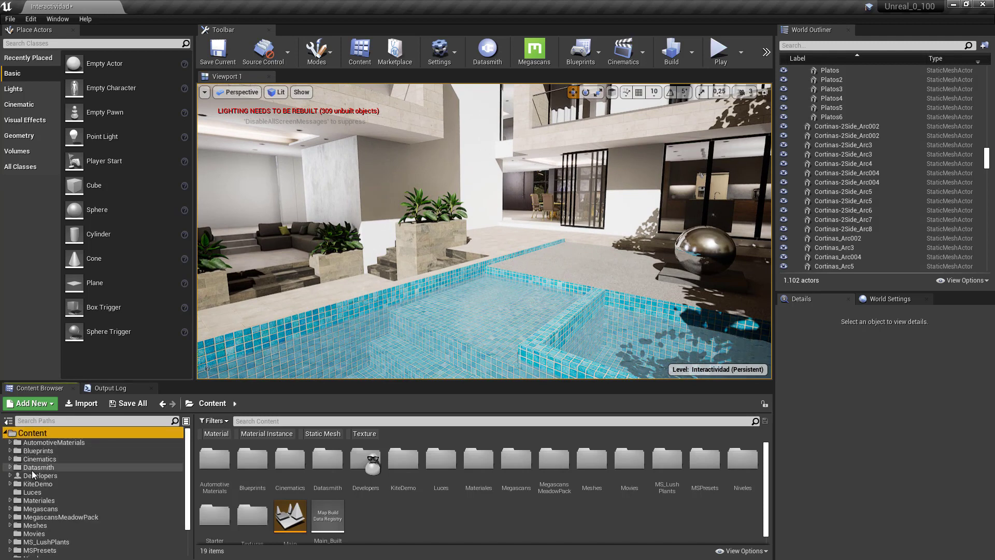
left_click(40, 501)
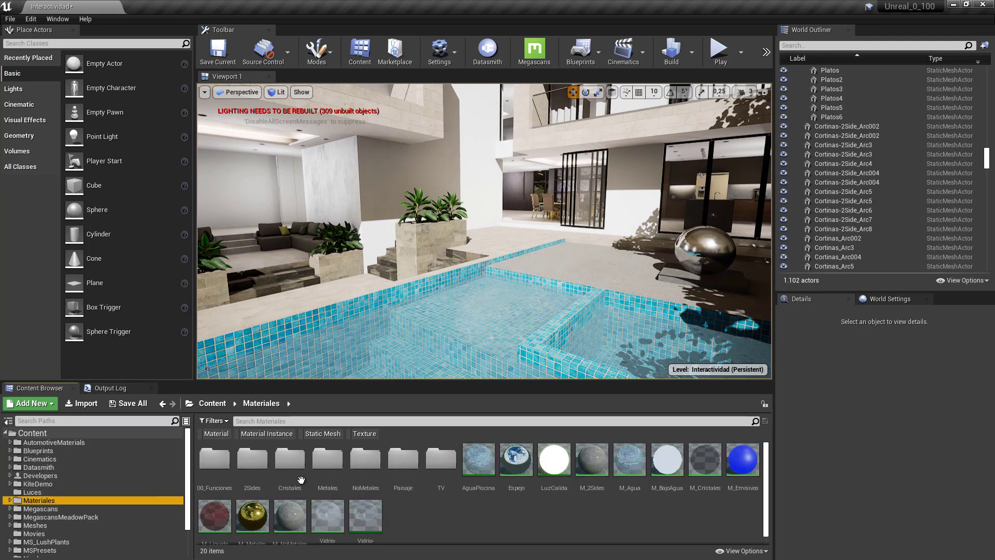
double_click(478, 460)
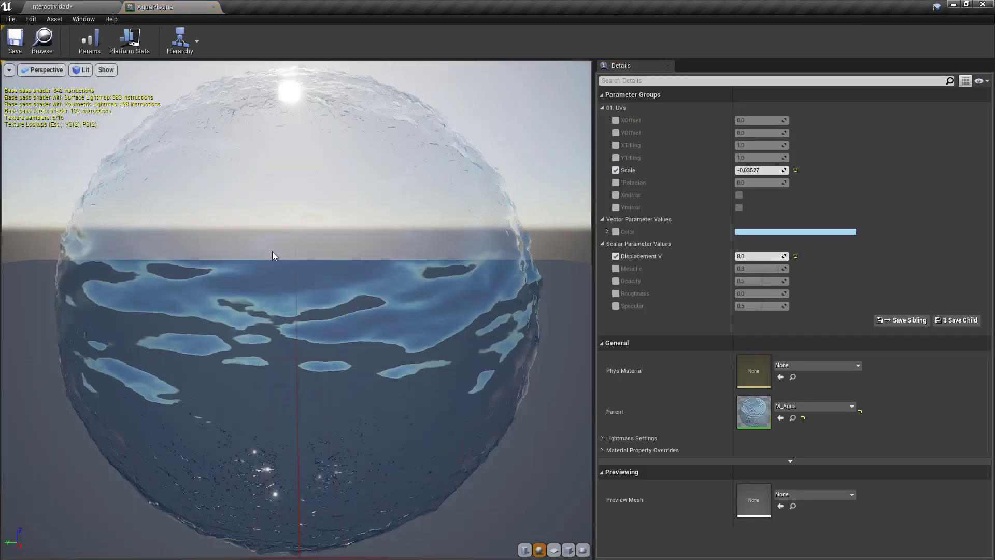
left_click_drag(273, 255, 490, 247)
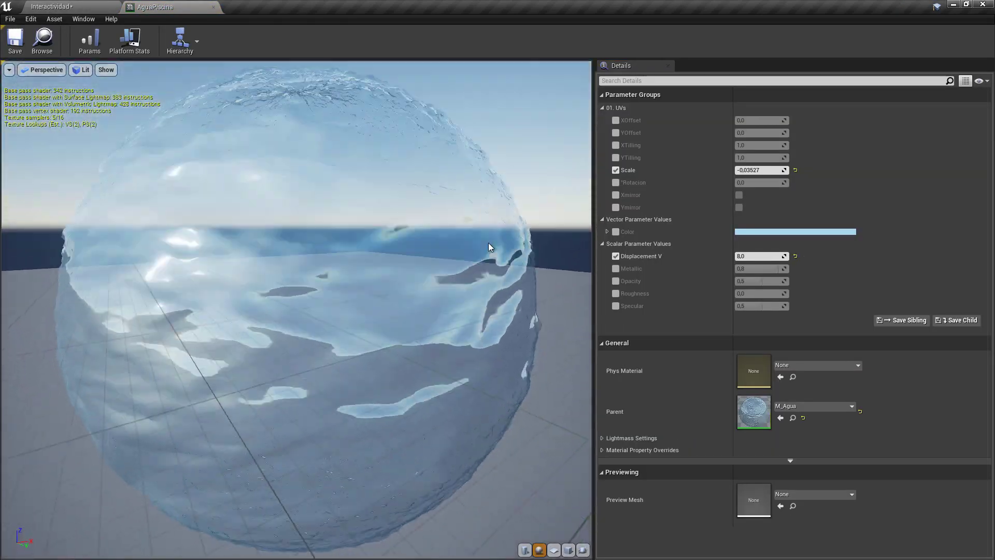
- Return to the Interactividad level and fly into the pool to view its tiles
left_click(72, 6)
scroll(365, 265, "up", 5)
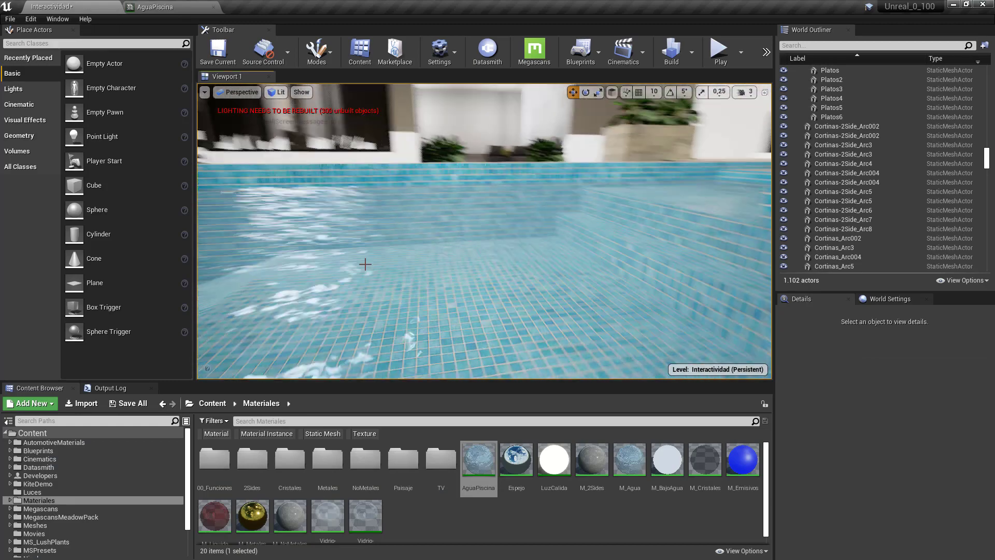
left_click_drag(365, 264, 182, 265)
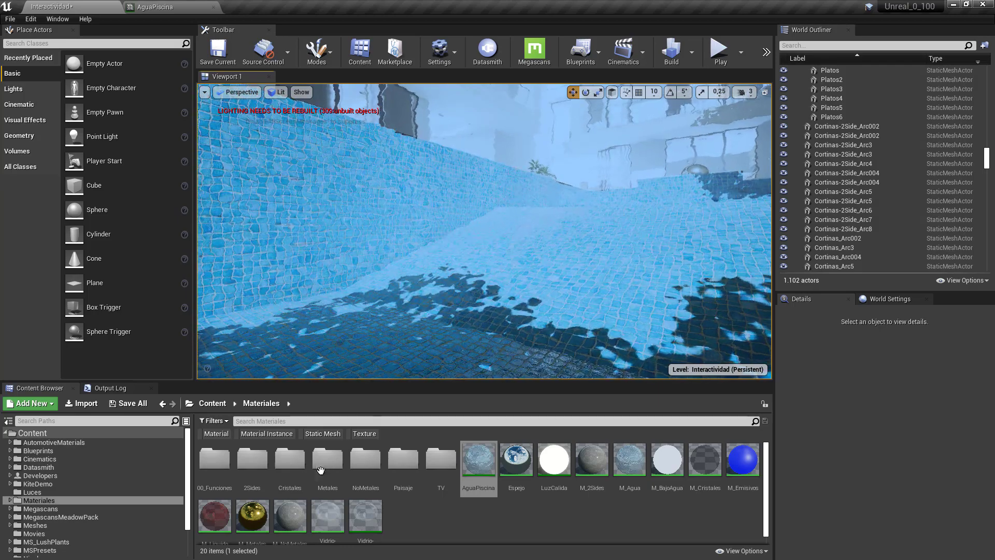
- Open the AzulejoPiscina material from NoMetales, level its preview, and dock its editor
double_click(365, 459)
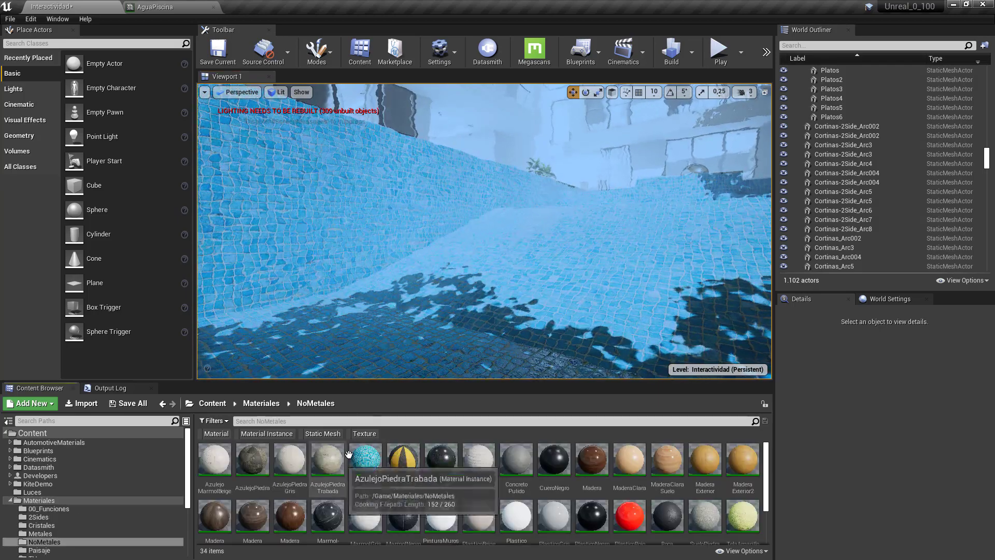
left_click(378, 466)
double_click(378, 467)
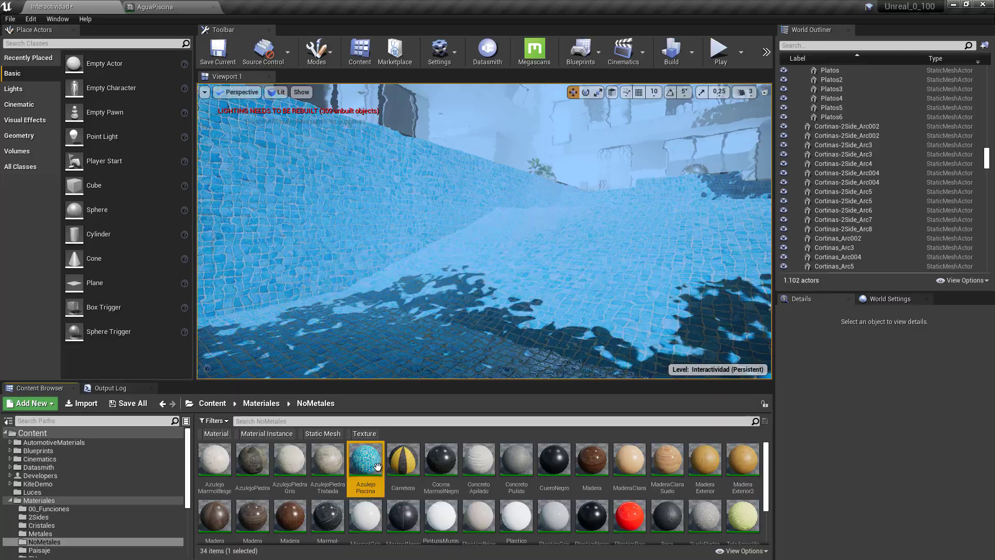
scroll(225, 192, "down", 5)
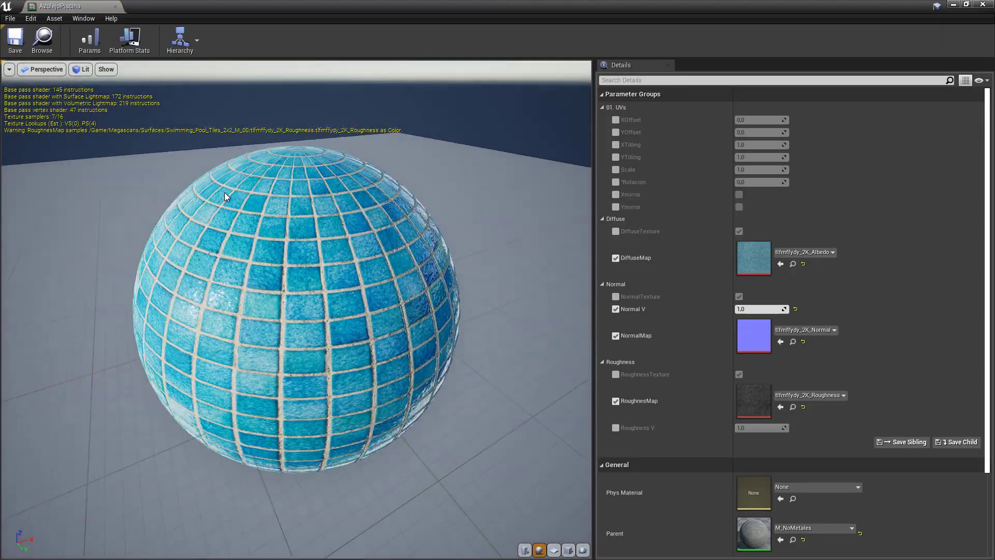
left_click_drag(225, 192, 255, 198)
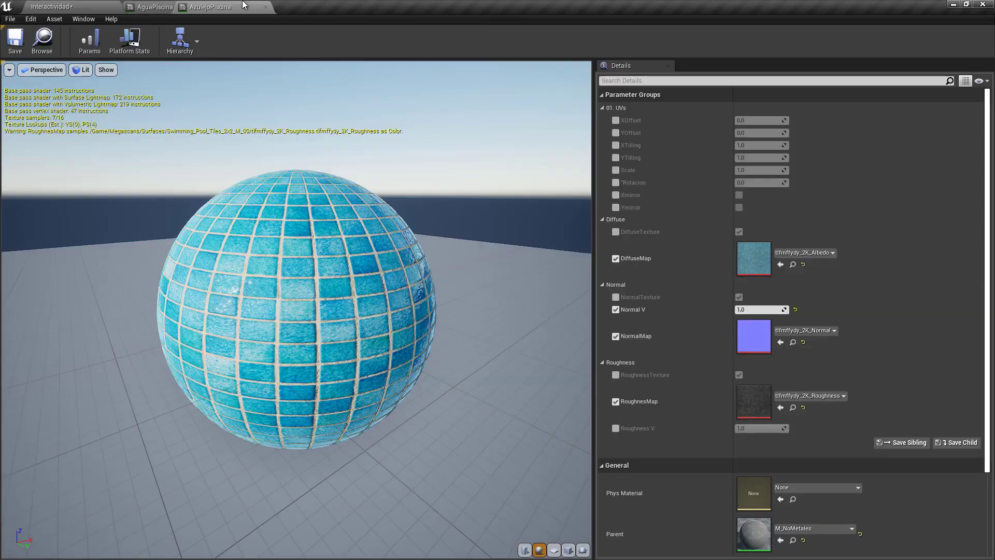
left_click_drag(89, 4, 254, 7)
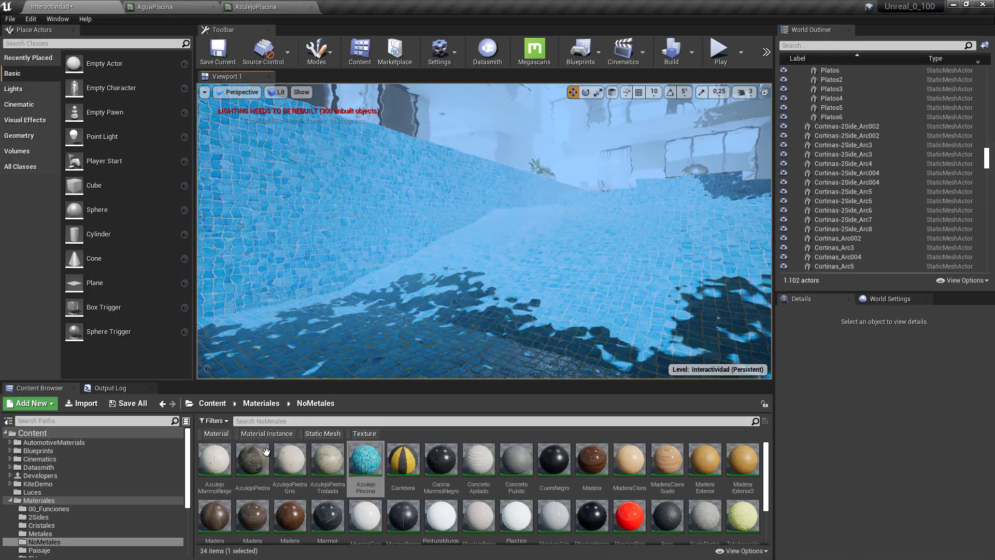
- Open the AzulejoPiedra stone tile material and orbit its preview sphere
double_click(253, 459)
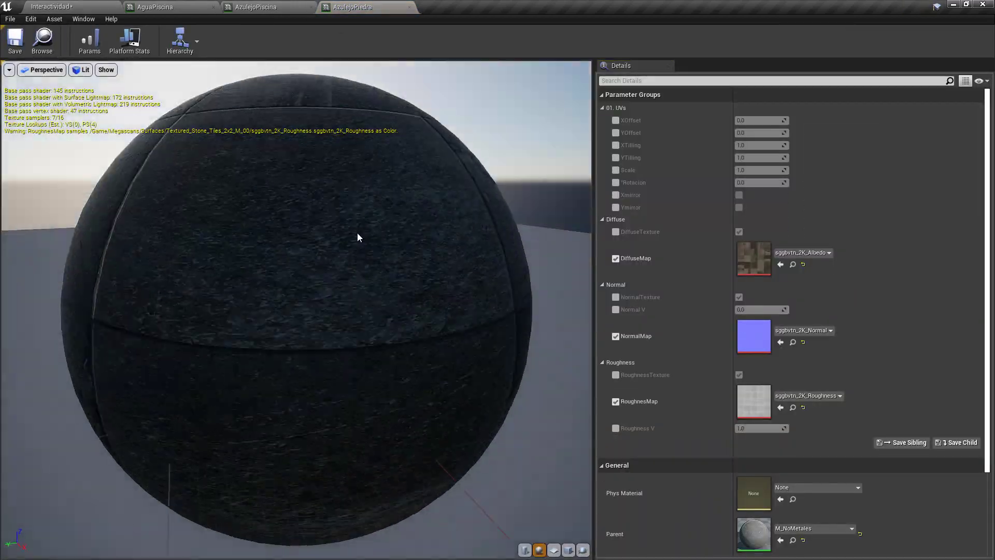
left_click_drag(355, 233, 255, 196)
scroll(291, 247, "down", 5)
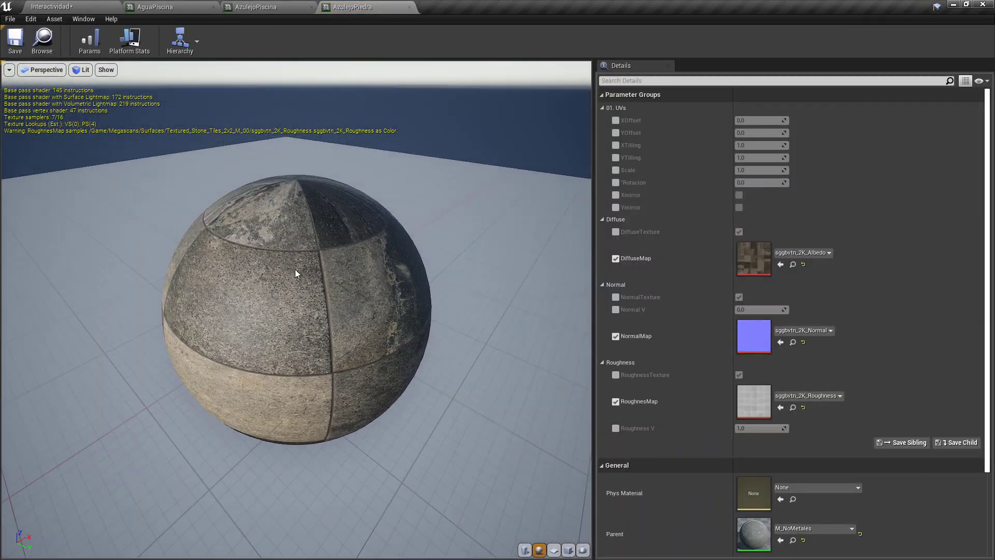
left_click_drag(294, 269, 276, 228)
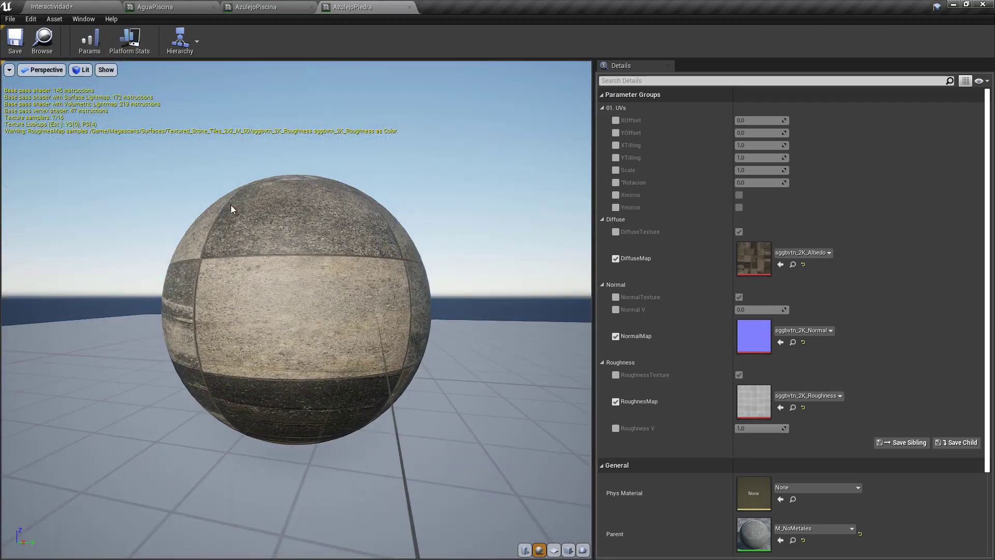
- Open and orbit the MaderaOscura wood material, then return to the level's Materiales folder
left_click(108, 6)
left_click(217, 520)
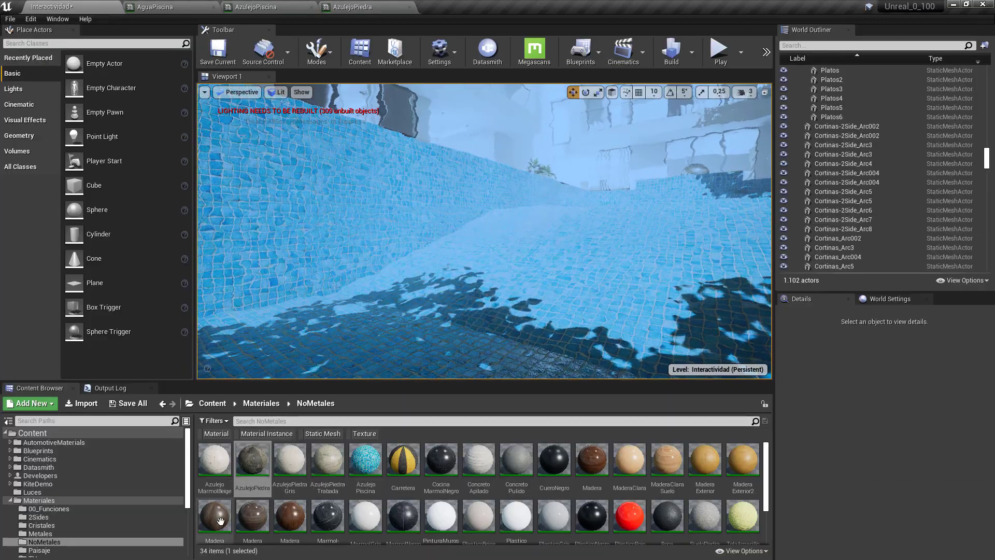
double_click(216, 520)
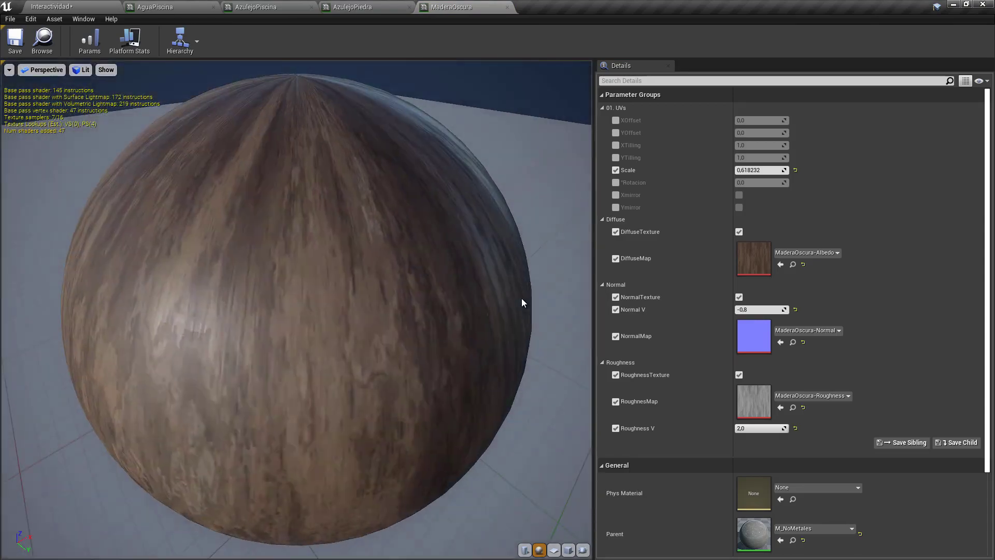
left_click_drag(109, 216, 269, 141)
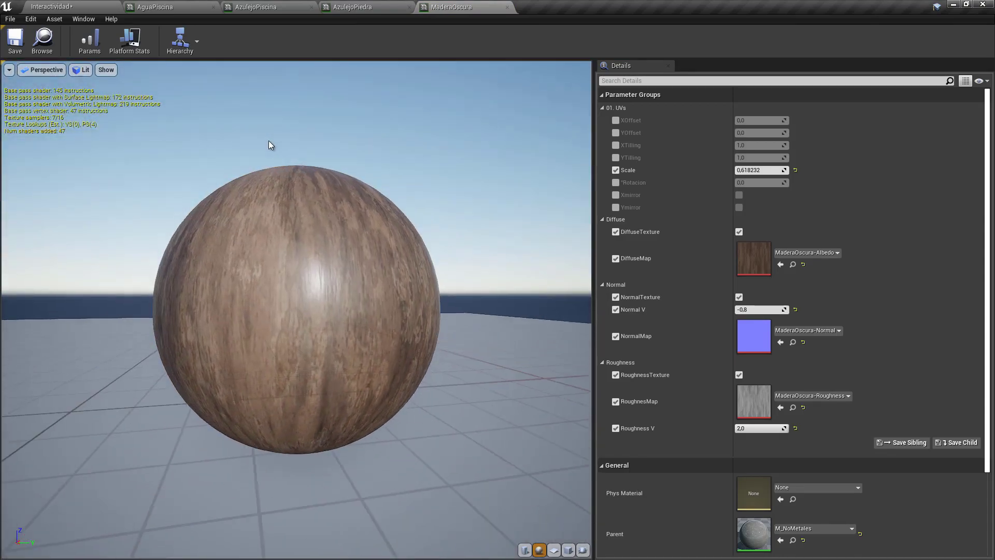
left_click(66, 7)
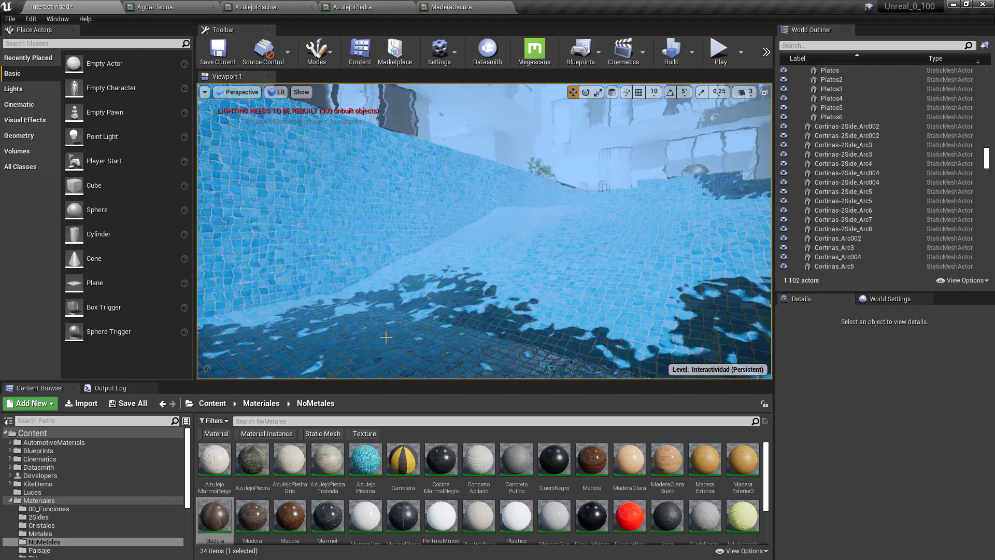
left_click(11, 502)
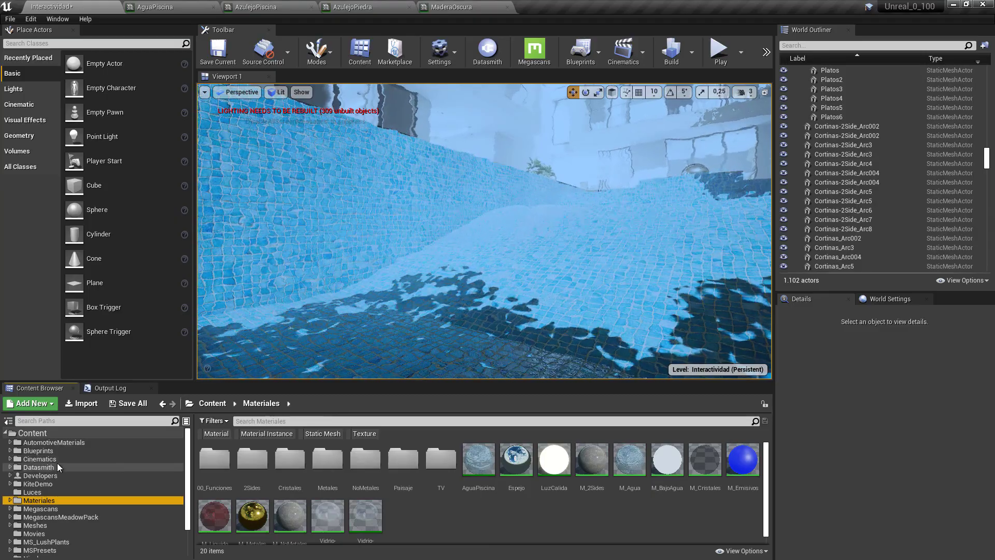
- Browse Megascans > Surfaces sets Aluminum_Al_00, Cardboard_00 and Fabric_Carpet_00
left_click(39, 509)
double_click(39, 510)
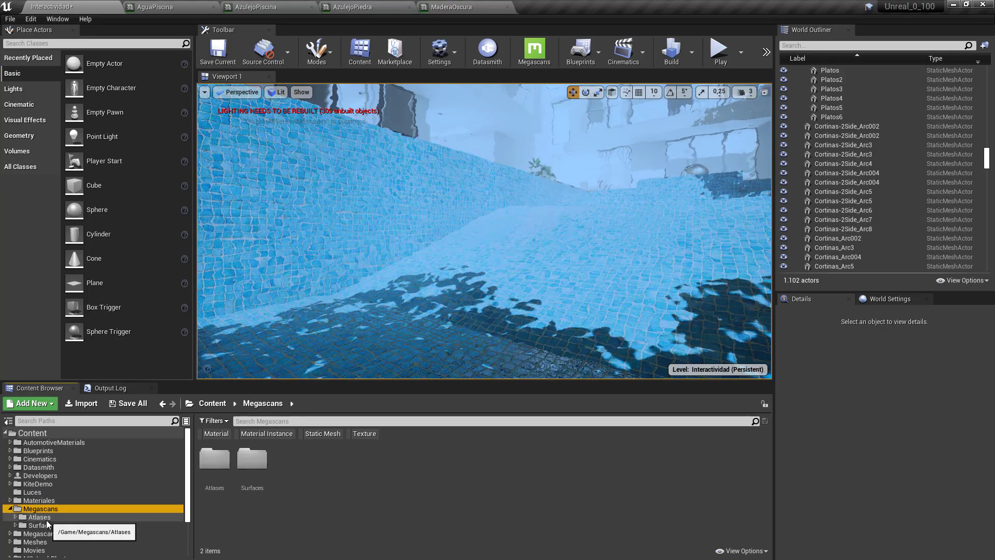
left_click(42, 525)
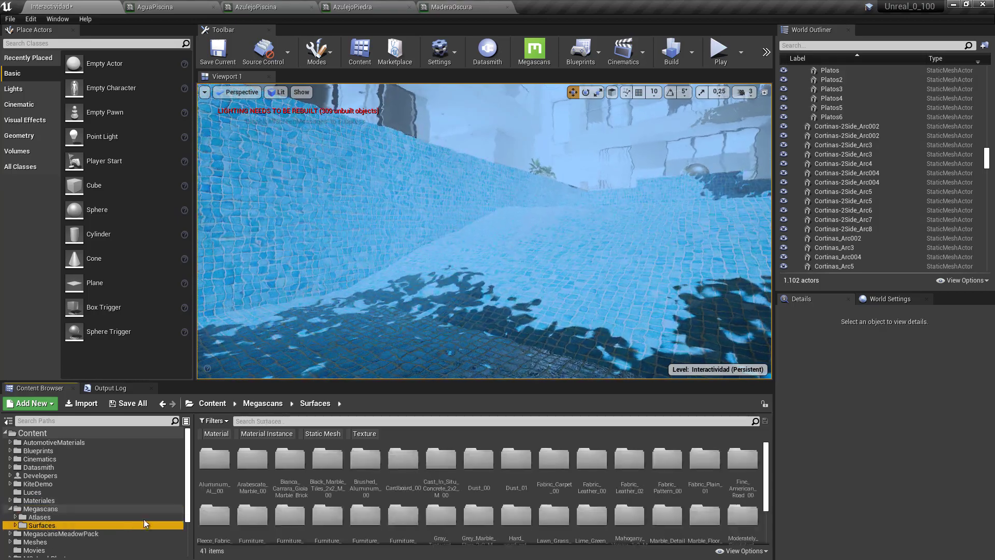
double_click(218, 461)
scroll(61, 531, "down", 2)
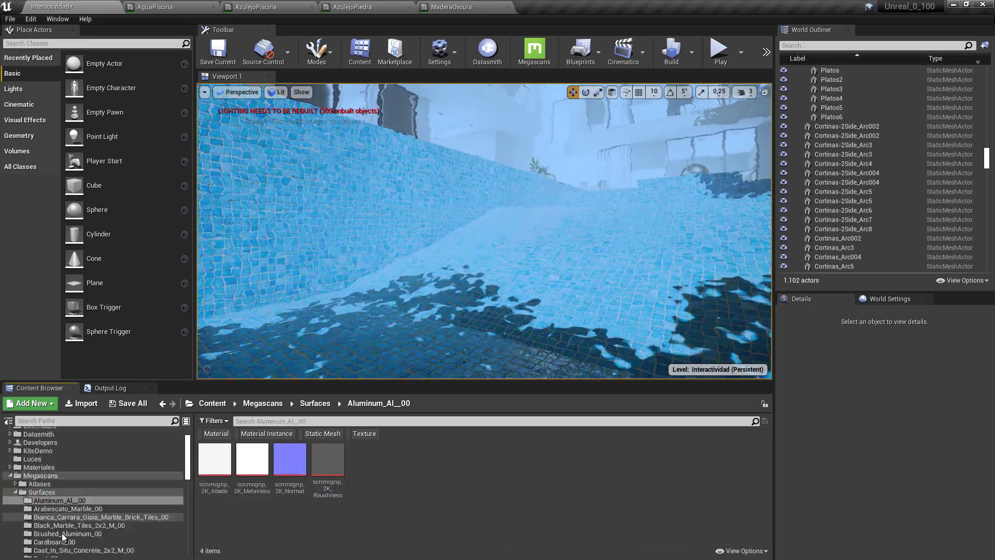
left_click(65, 526)
left_click(79, 539)
scroll(79, 538, "down", 2)
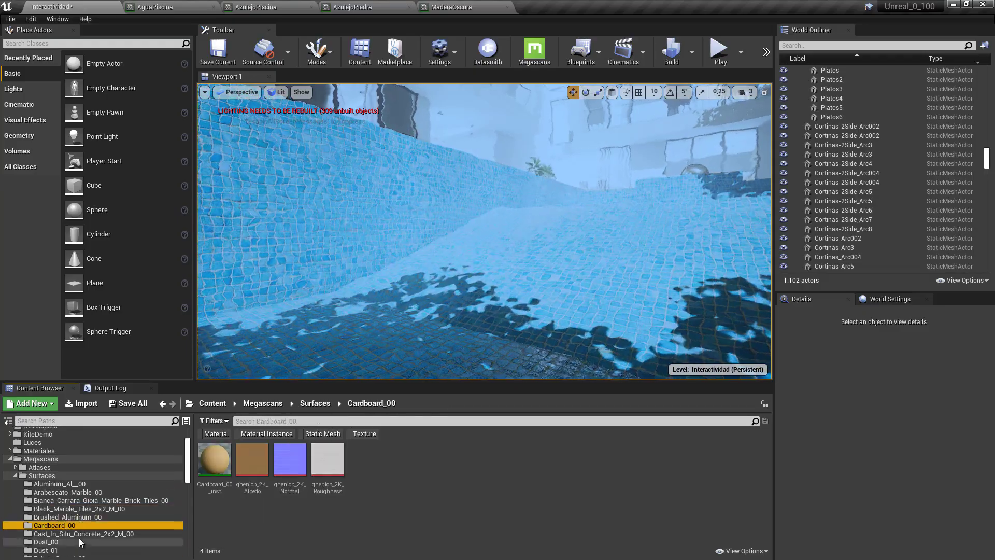
left_click(79, 535)
left_click(80, 541)
scroll(78, 542, "down", 2)
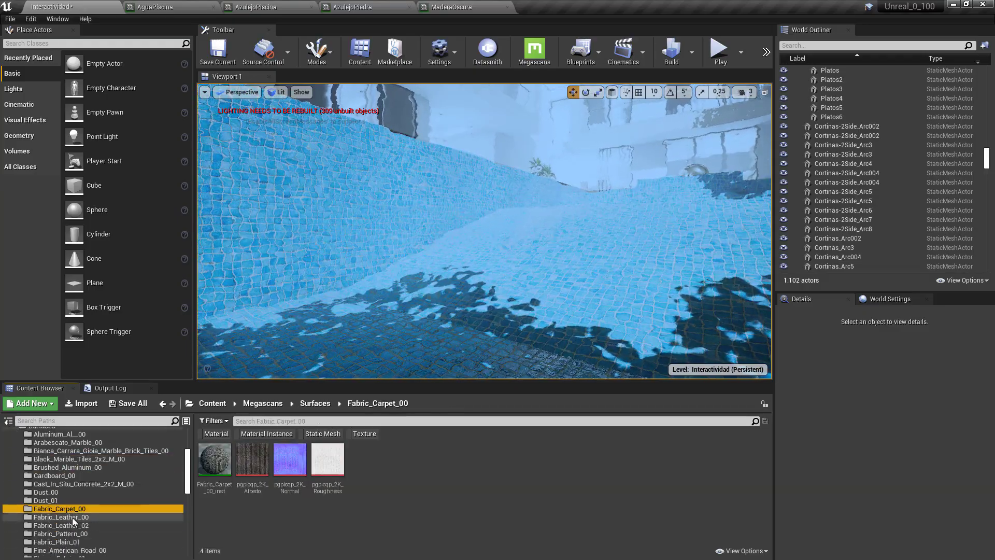
- View Fabric_Plain_01, Cast_In_Situ_Concrete_2x2_M_00 and Black_Marble_Tiles_2x2_M_00, then return to Content
key("Down")
left_click(75, 541)
left_click(59, 483)
left_click(61, 459)
scroll(61, 458, "up", 2)
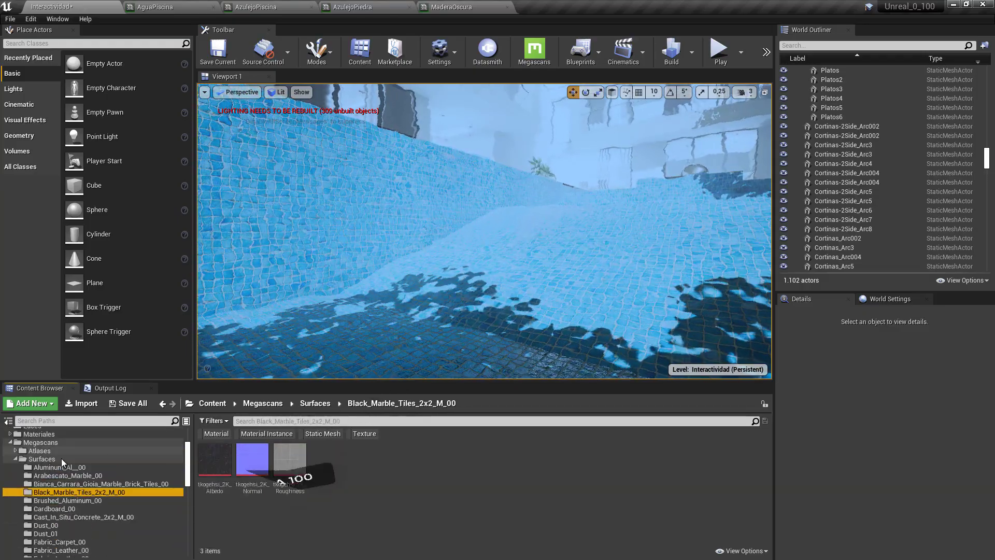
double_click(21, 458)
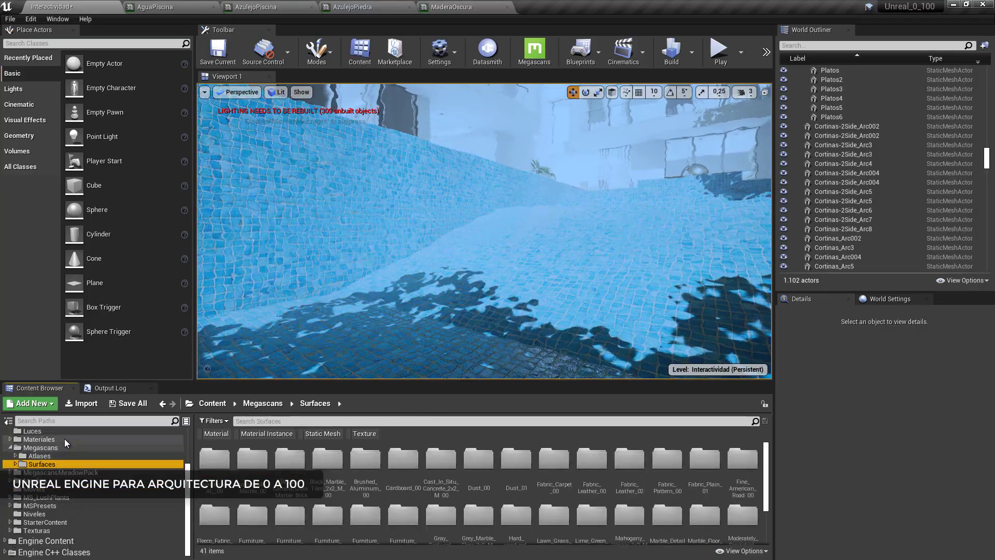
scroll(64, 445, "up", 3)
left_click(36, 436)
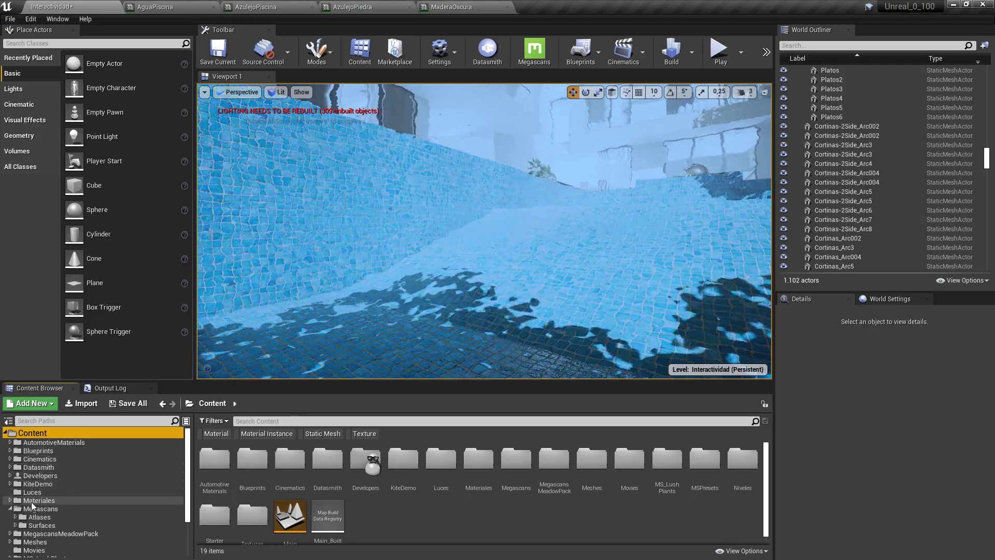
- Collapse Megascans and fly from the pool past the dining room into the master bedroom
left_click(10, 509)
mouse_move(437, 250)
right_mouse_down()
mouse_move(436, 223)
mouse_move(419, 255)
mouse_move(450, 261)
right_mouse_up()
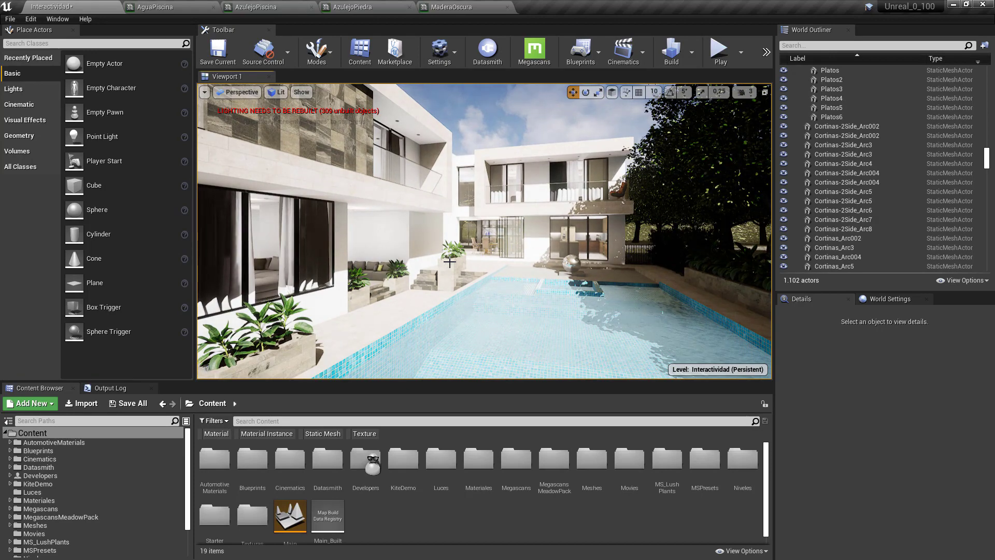
right_click_drag(409, 265, 730, 264)
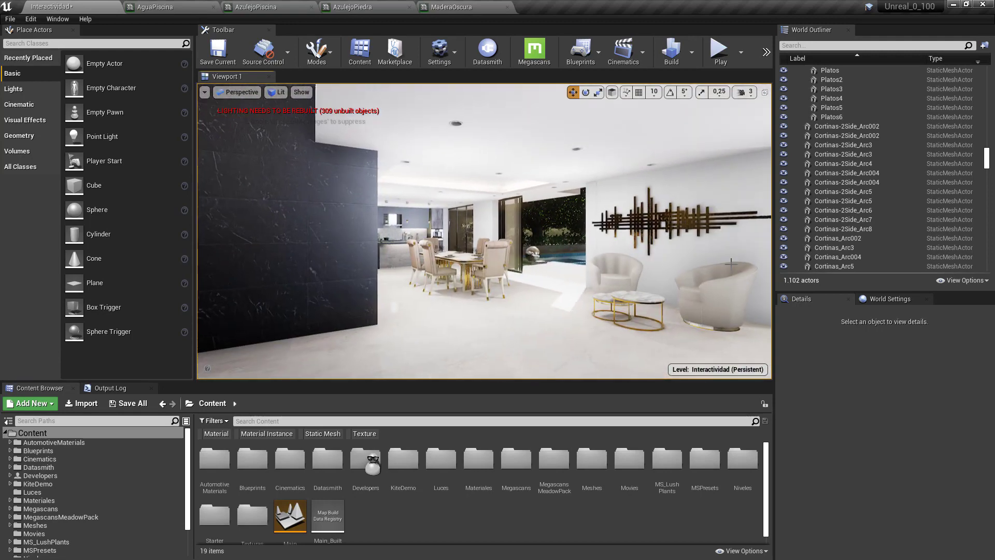
right_click_drag(858, 263, 907, 264)
mouse_move(825, 262)
right_mouse_down()
mouse_move(722, 260)
mouse_move(741, 263)
right_mouse_up()
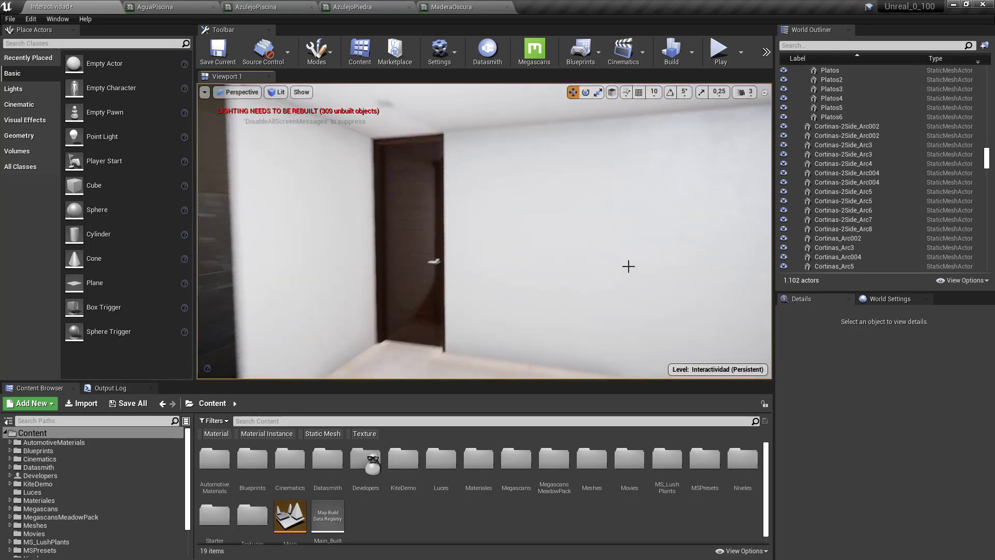
right_click_drag(628, 266, 741, 264)
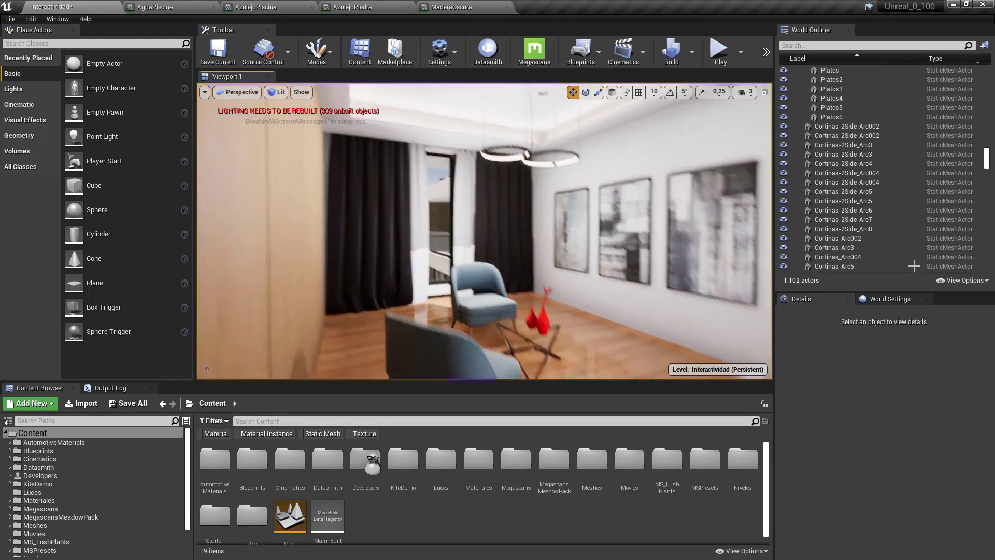
right_click_drag(913, 266, 827, 288)
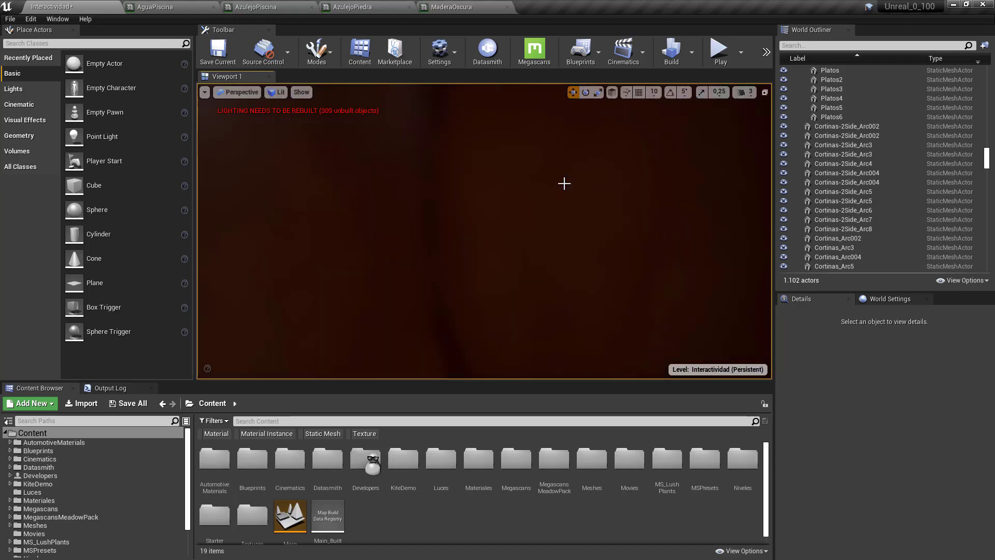
- Fly past the framed pictures, through the closet and kitchen, out across the garden to the carport
right_click_drag(498, 160, 676, 120)
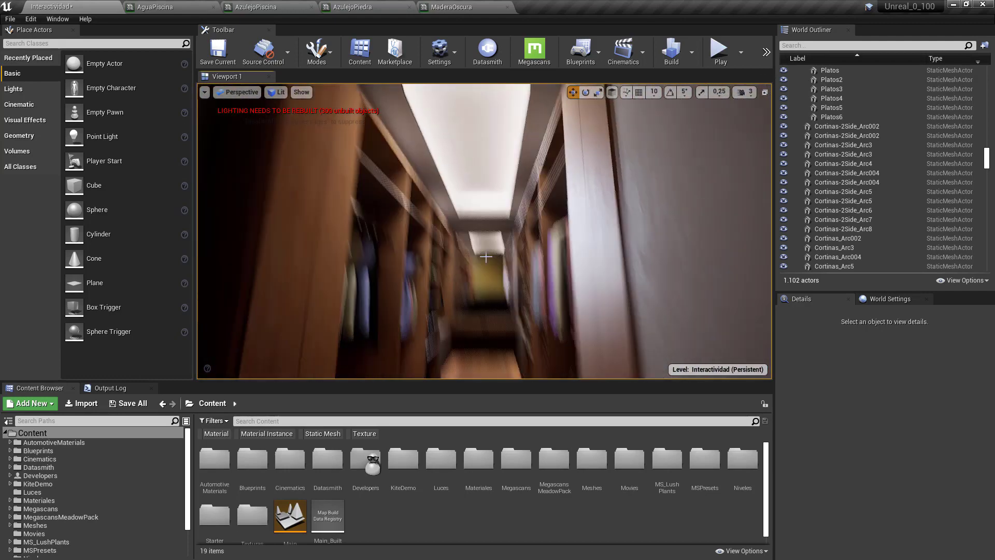
right_click_drag(486, 257, 522, 260)
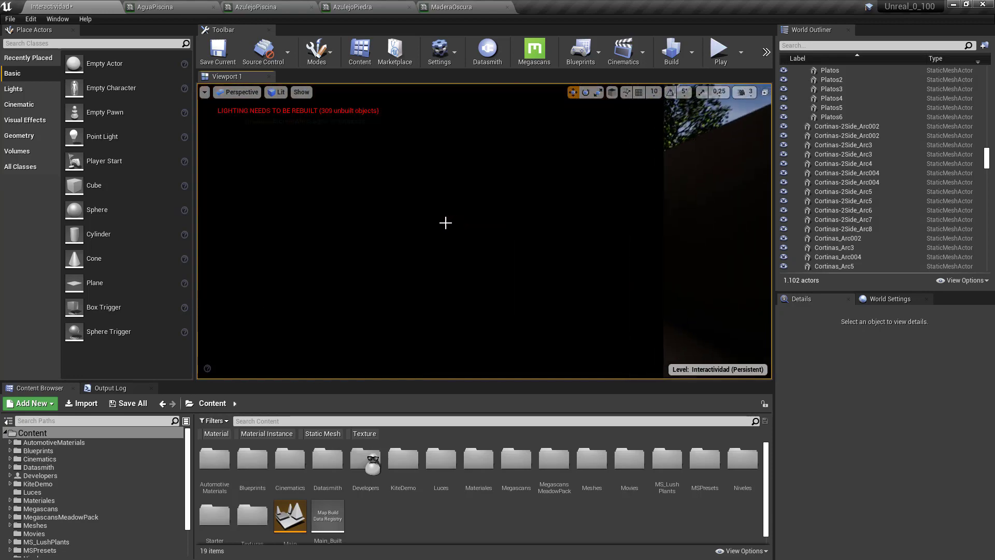
right_click_drag(445, 222, 162, 245)
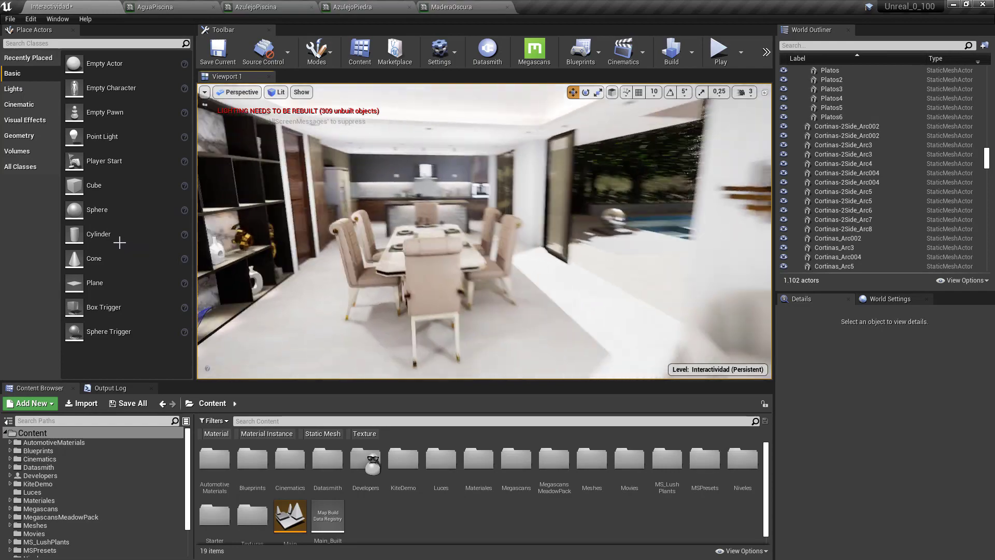
right_click_drag(107, 239, 40, 240)
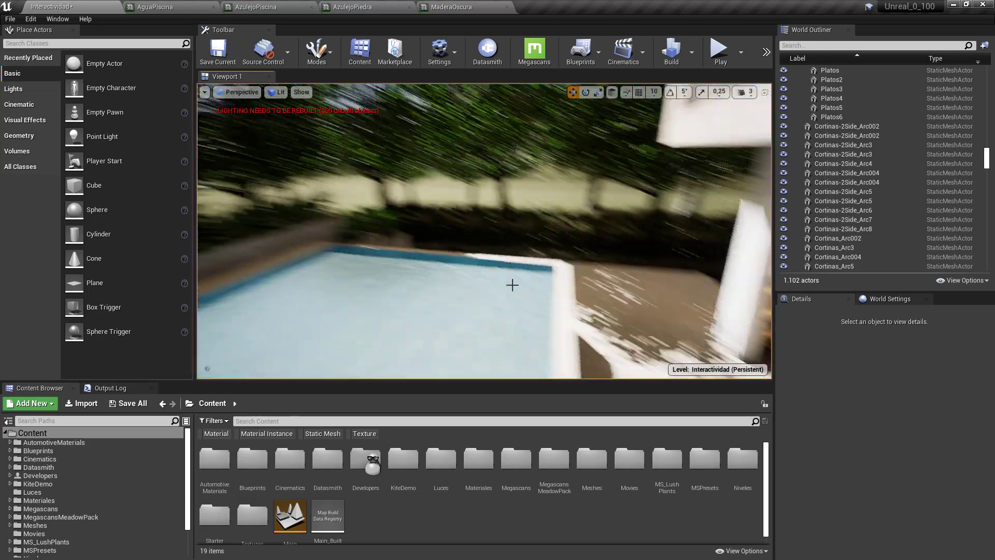
right_click_drag(463, 279, 491, 200)
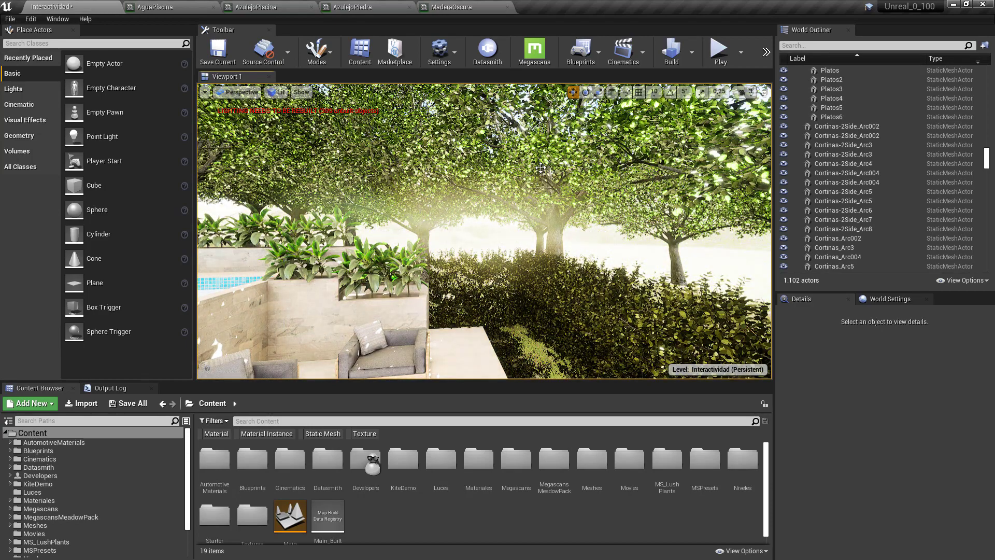
right_click_drag(637, 323, 561, 297)
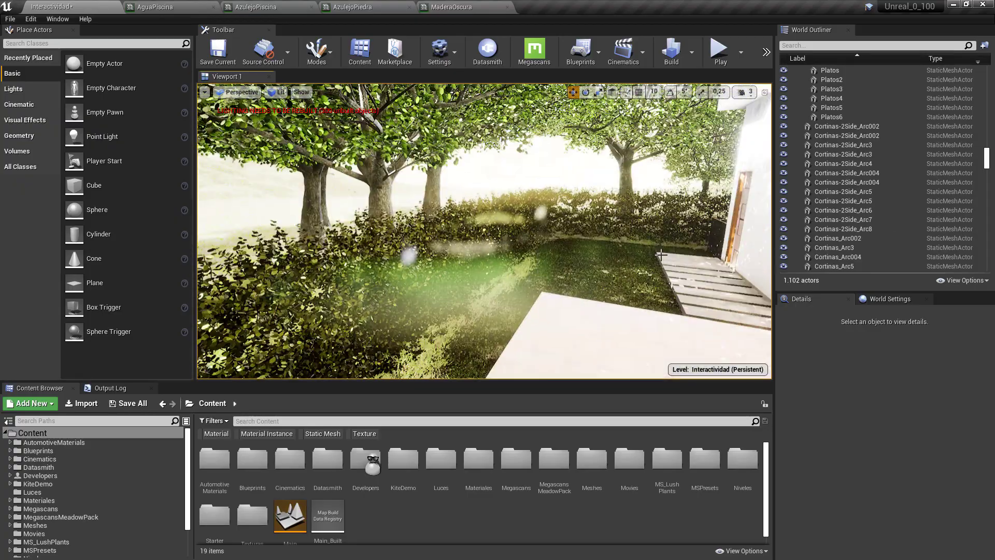
right_click_drag(745, 240, 808, 232)
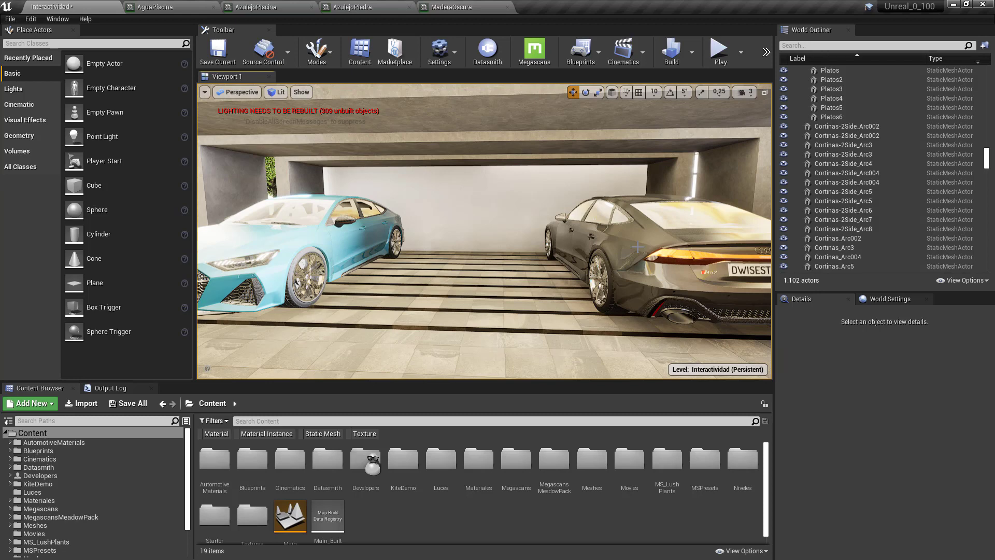
- Select the grey car and open its Audi_RS7_Cuerpo body mesh
right_click_drag(619, 241, 635, 239)
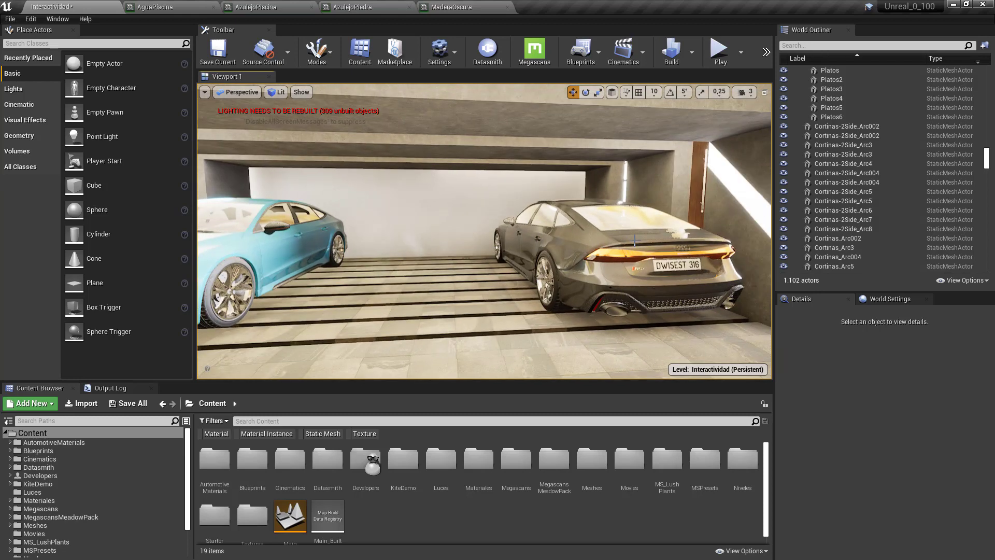
left_click(587, 239)
scroll(799, 421, "up", 5)
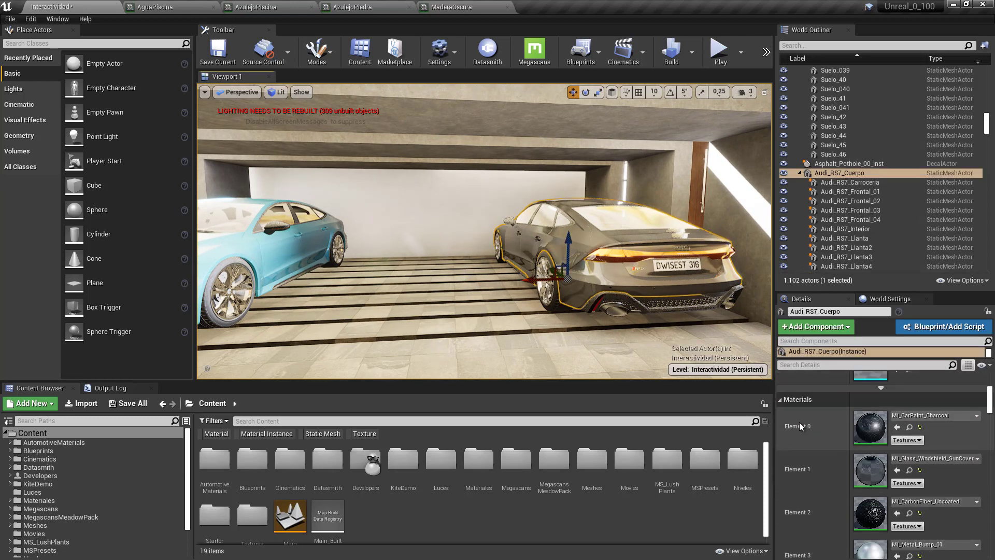
scroll(813, 433, "up", 5)
double_click(886, 486)
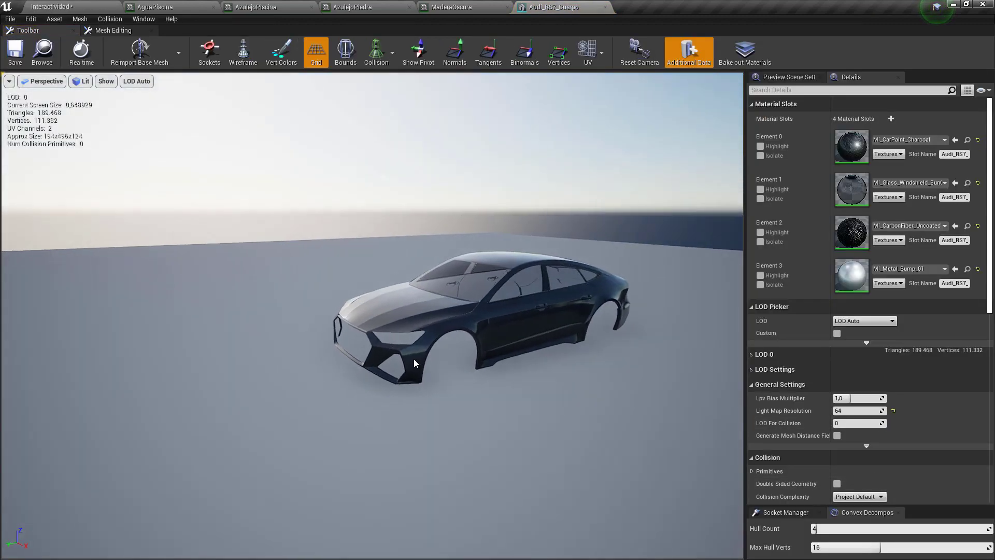
- Orbit the car body and display its UV channel 1 layout
left_click_drag(413, 358, 519, 316)
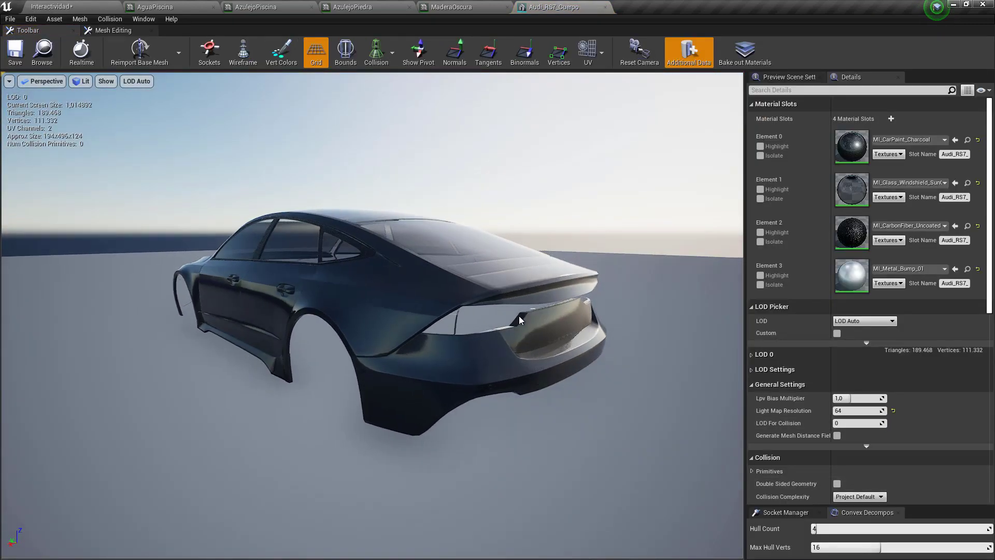
left_click(601, 52)
left_click(596, 98)
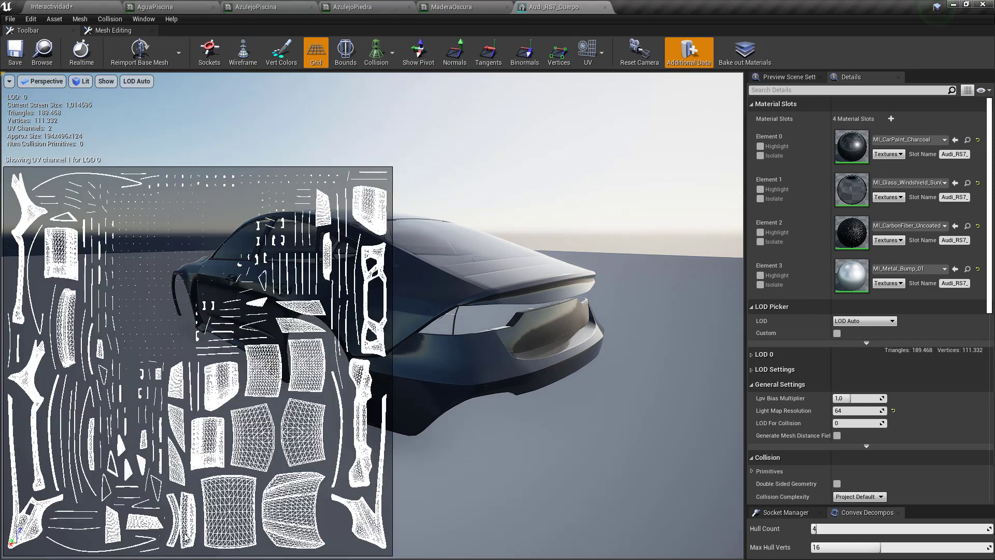
left_click(605, 7)
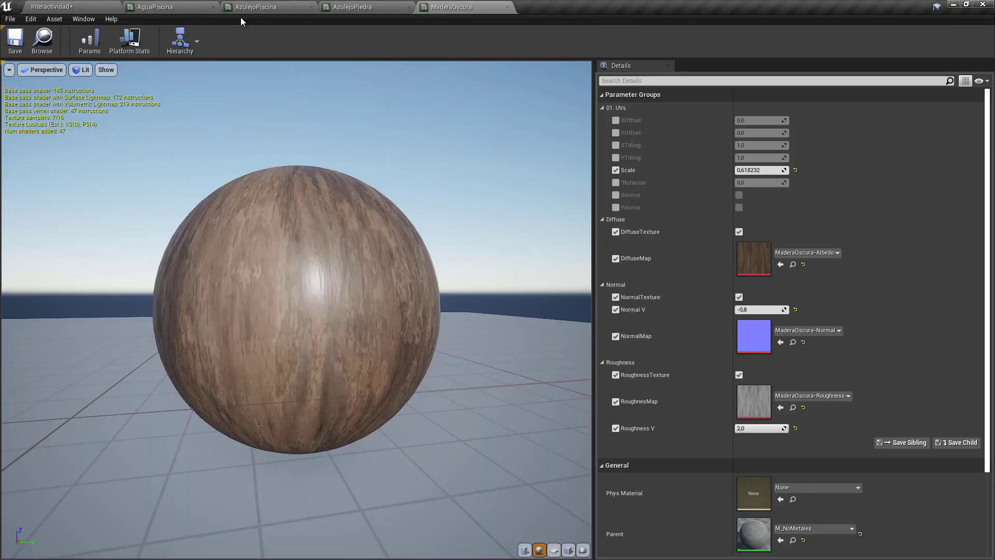
left_click(508, 7)
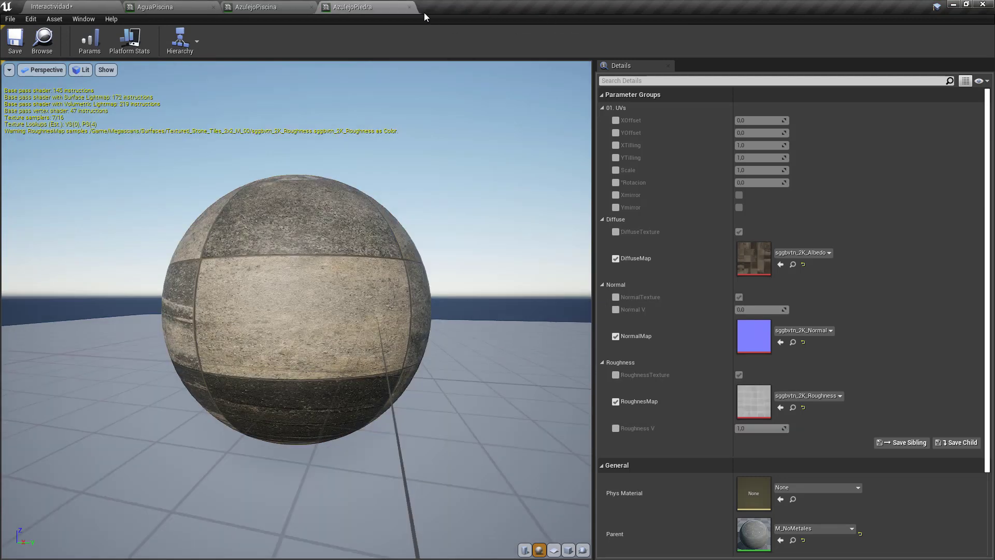
left_click(410, 7)
left_click(313, 7)
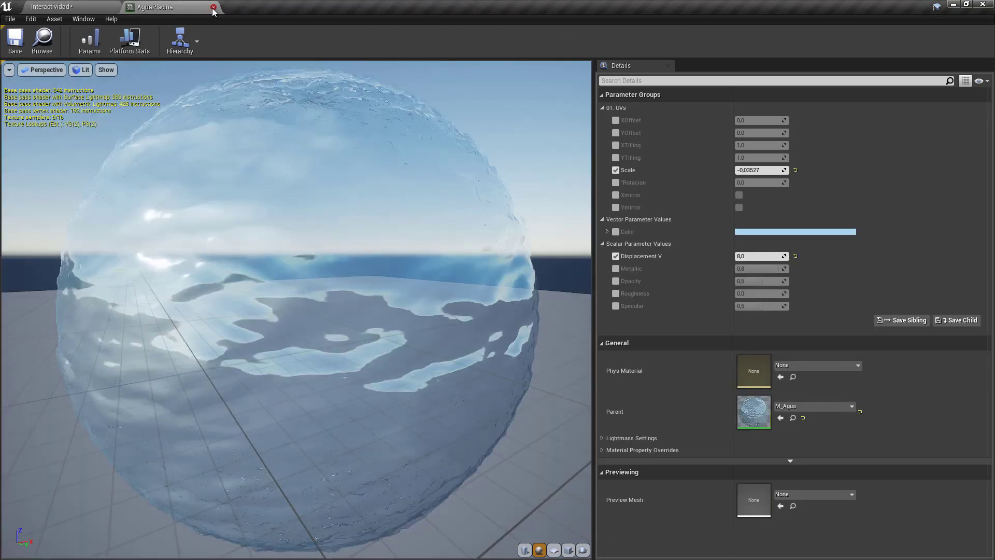
left_click(213, 7)
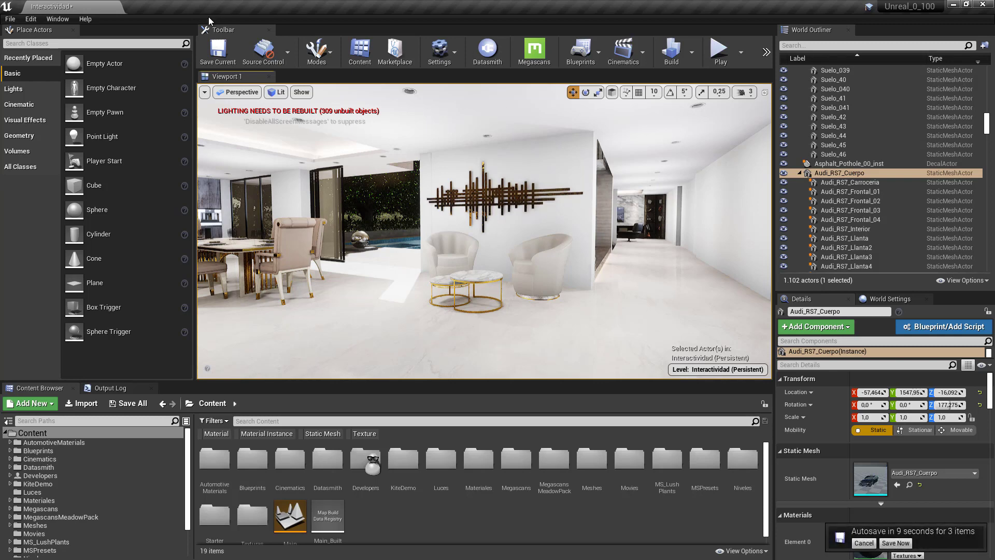
- Postpone the autosave and, in play mode, walk toward the staircase and hallway
left_click(864, 544)
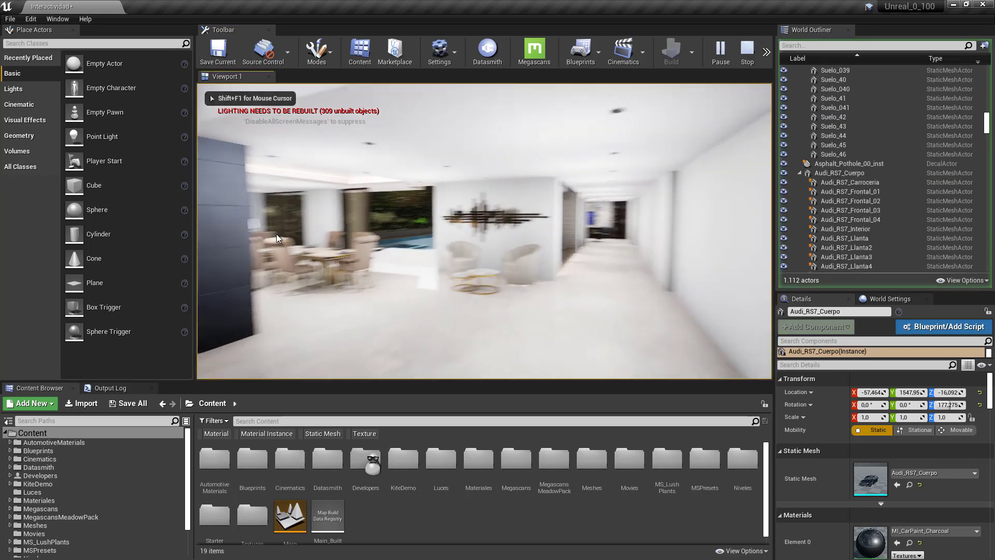
mouse_move(195, 187)
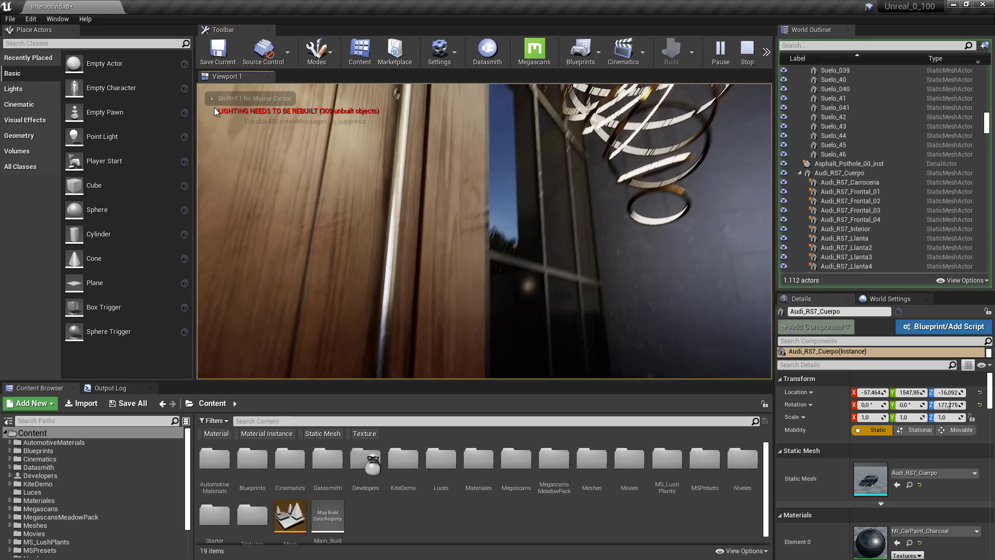
mouse_move(621, 102)
mouse_move(771, 378)
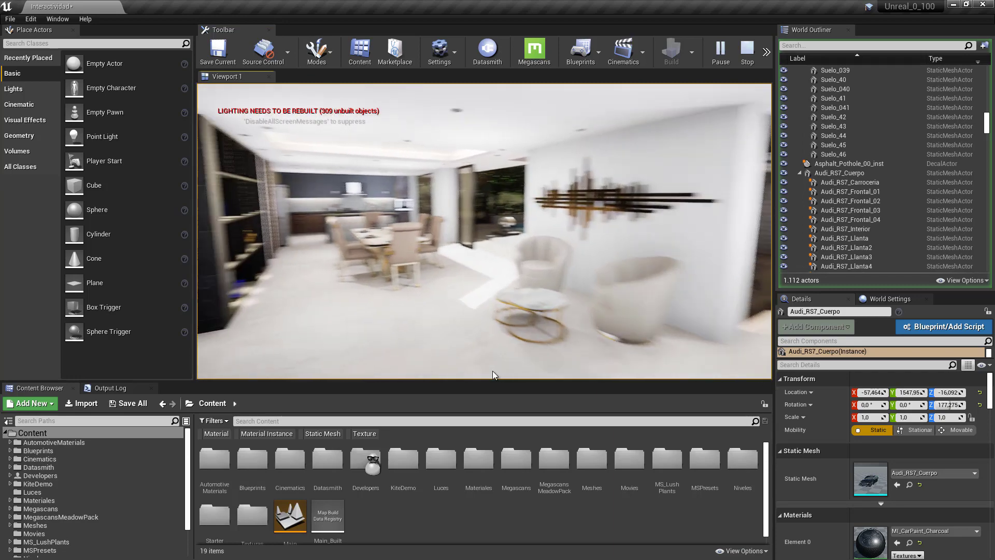
mouse_move(591, 370)
key("s")
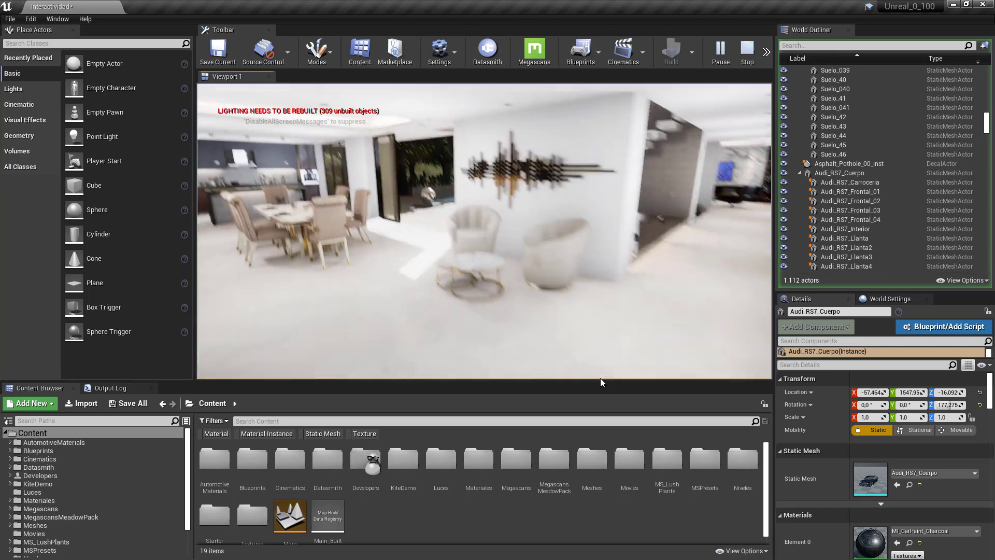
key("w")
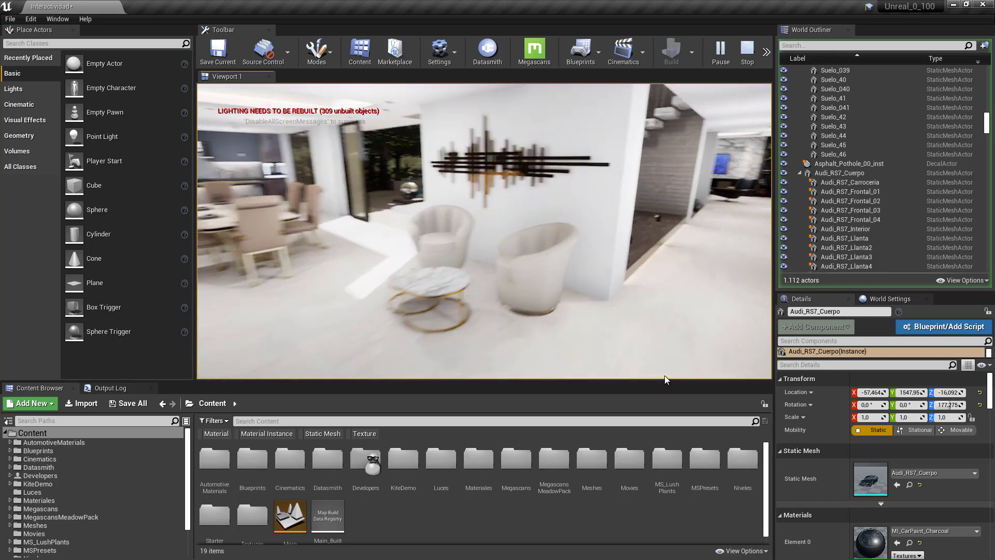
- Walk down the hallway into the sunken living room and turn toward the floating stairs
key("w")
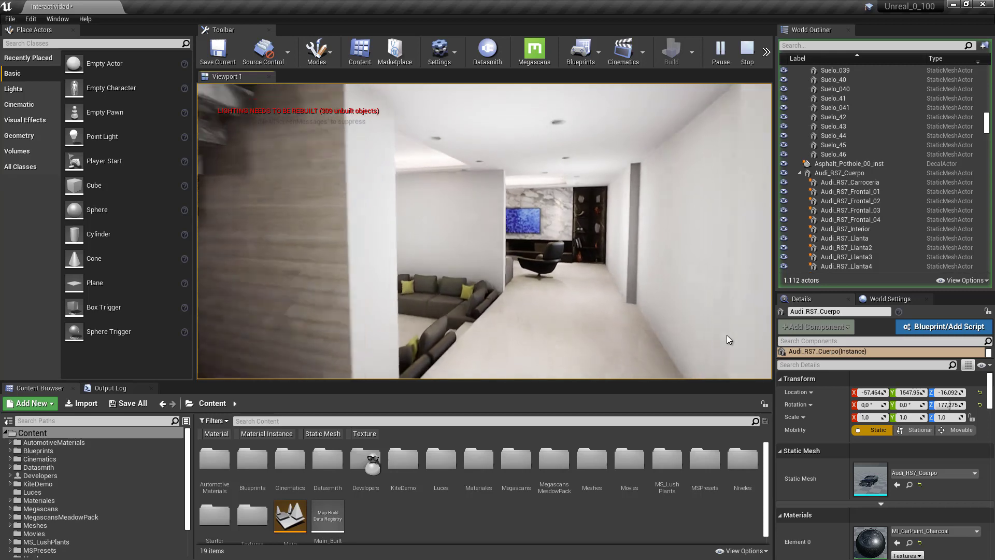
key("s")
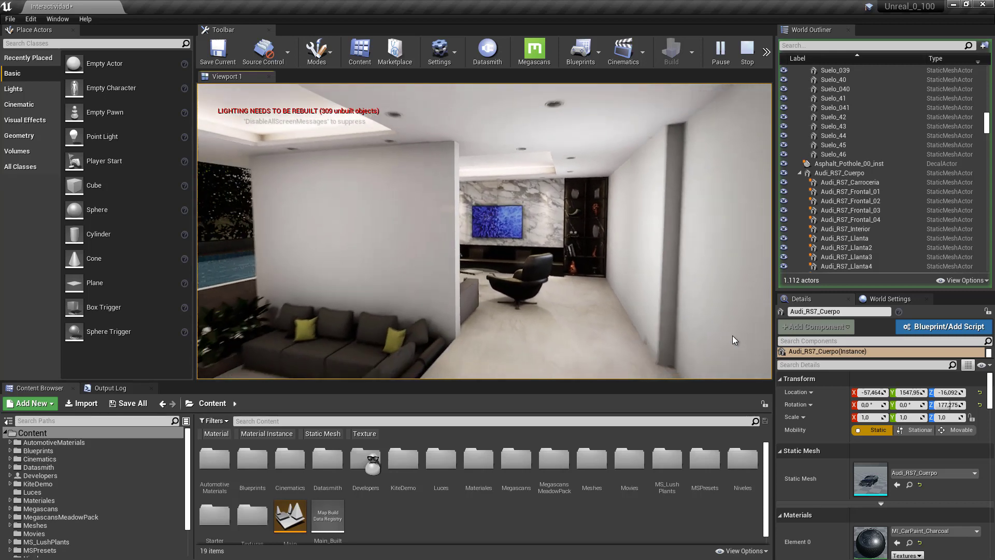
key("w")
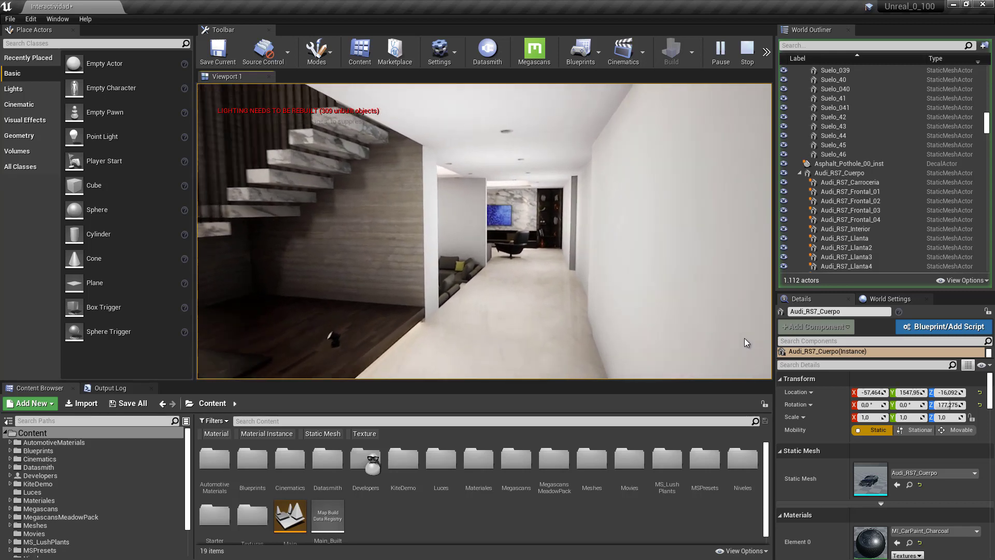
key("w")
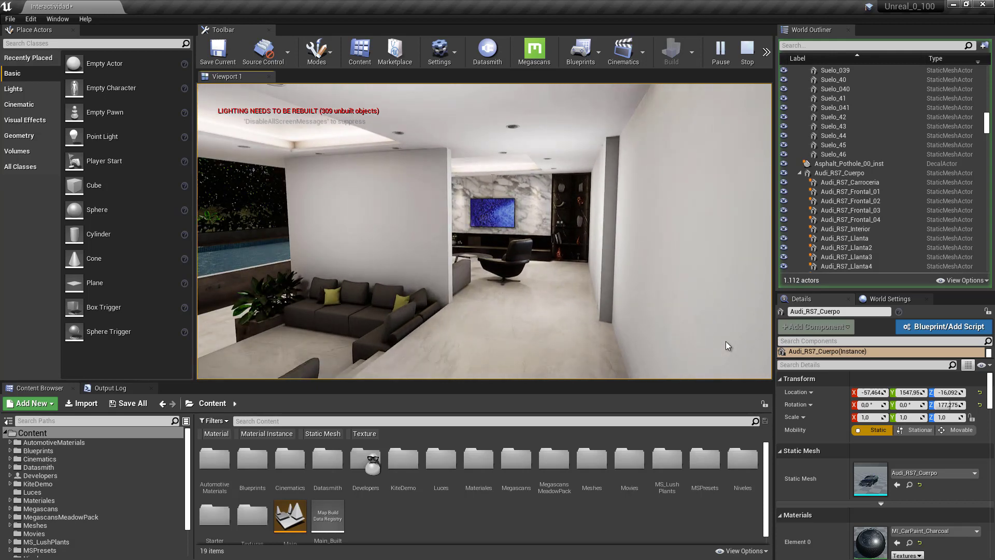
mouse_move(725, 341)
left_mouse_down()
mouse_move(577, 375)
mouse_move(404, 319)
mouse_move(735, 344)
mouse_move(623, 344)
left_mouse_up()
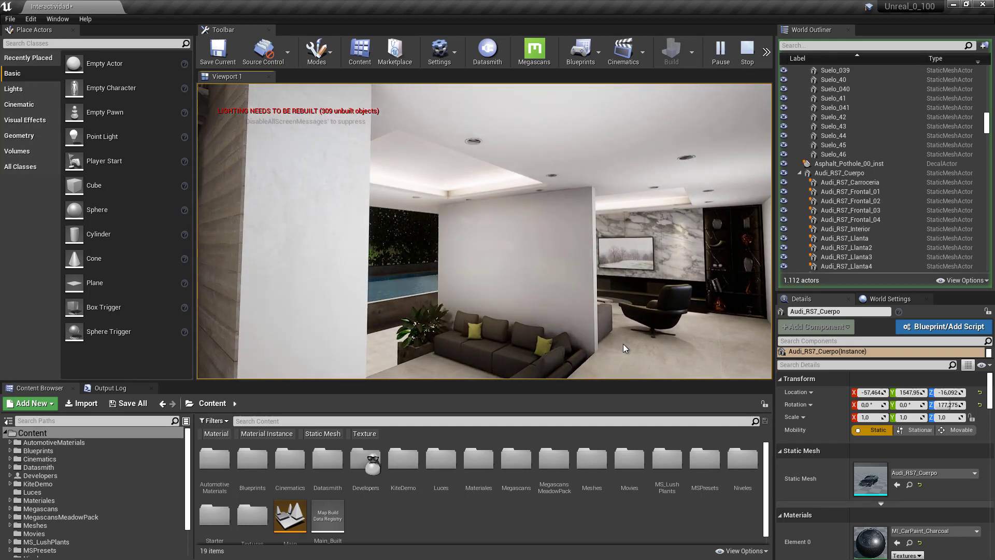
- Walk back from the living room to the two white armchairs beneath the wall sculpture
mouse_move(623, 344)
left_mouse_down()
mouse_move(658, 357)
mouse_move(649, 346)
mouse_move(627, 349)
left_mouse_up()
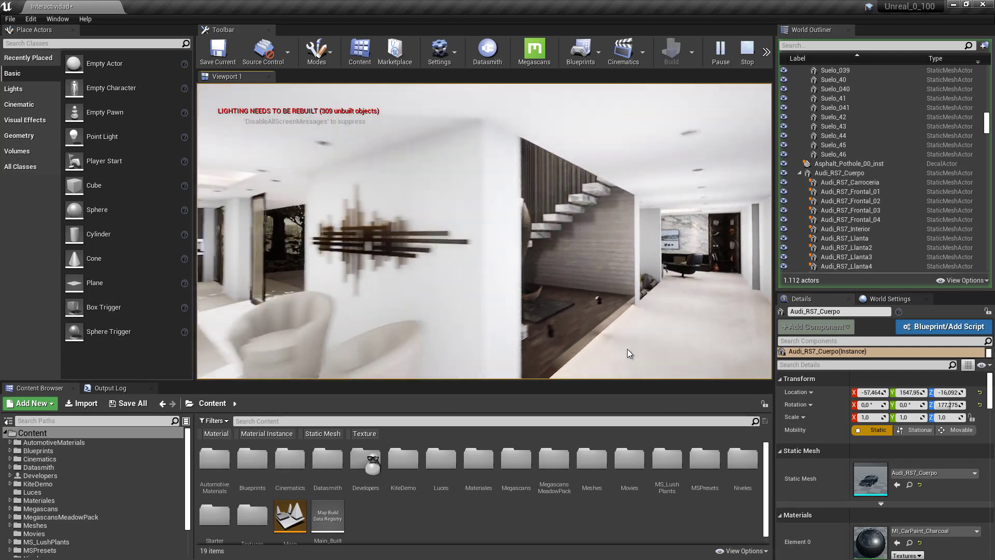
key("w")
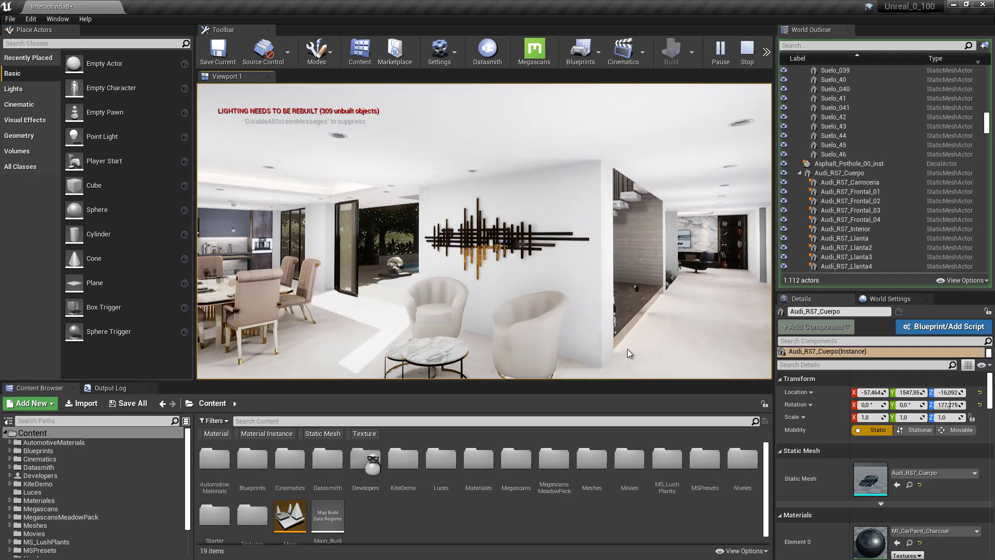
mouse_move(627, 349)
left_mouse_down()
mouse_move(776, 303)
mouse_move(474, 332)
mouse_move(419, 382)
left_mouse_up()
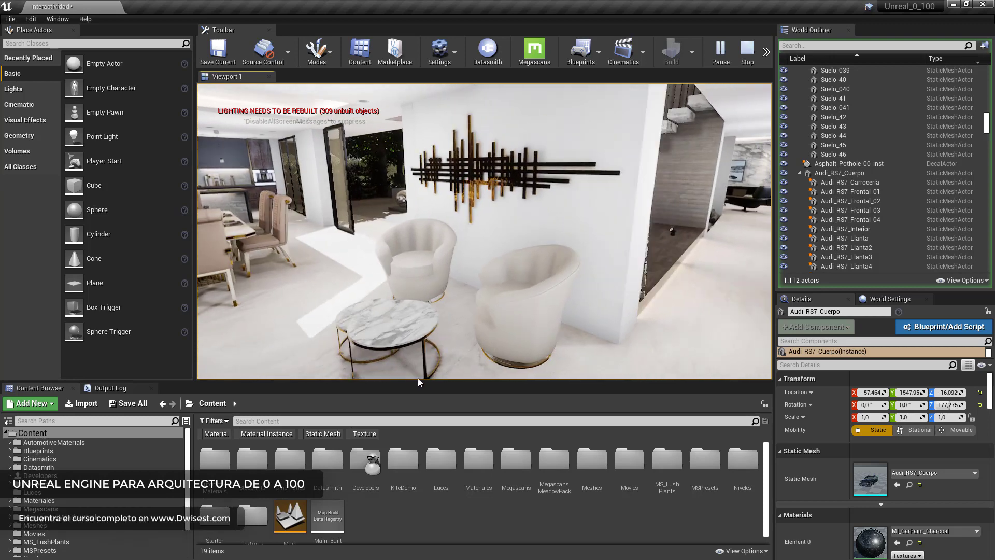
key("a")
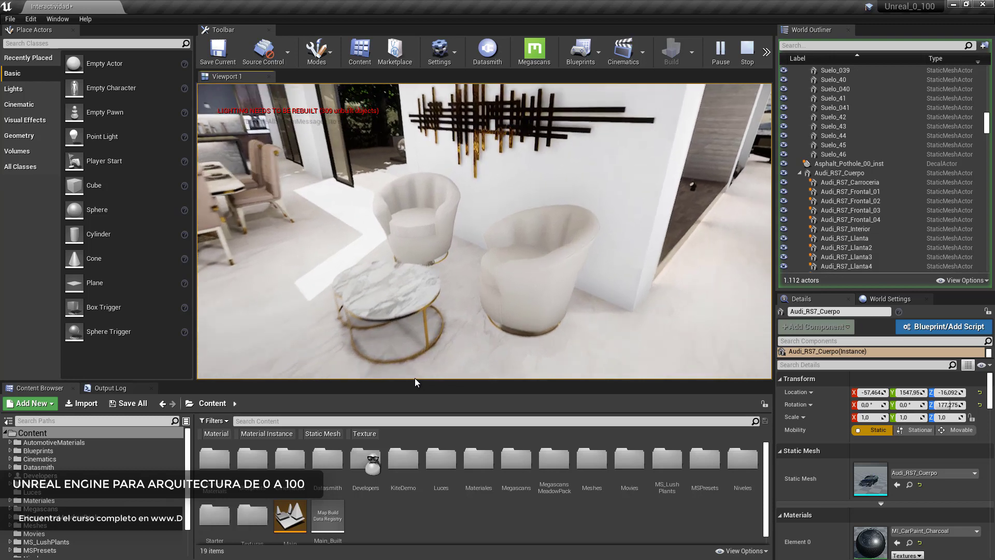
- Cycle the armchair upholstery through blue, beige and white with Spacebar, then turn toward the kitchen
key("space")
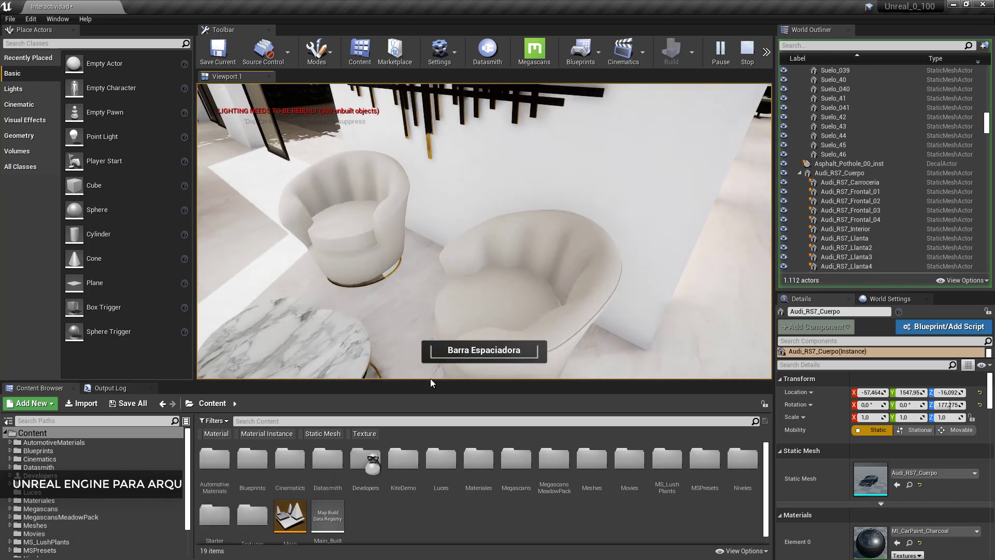
key("space")
key("space")
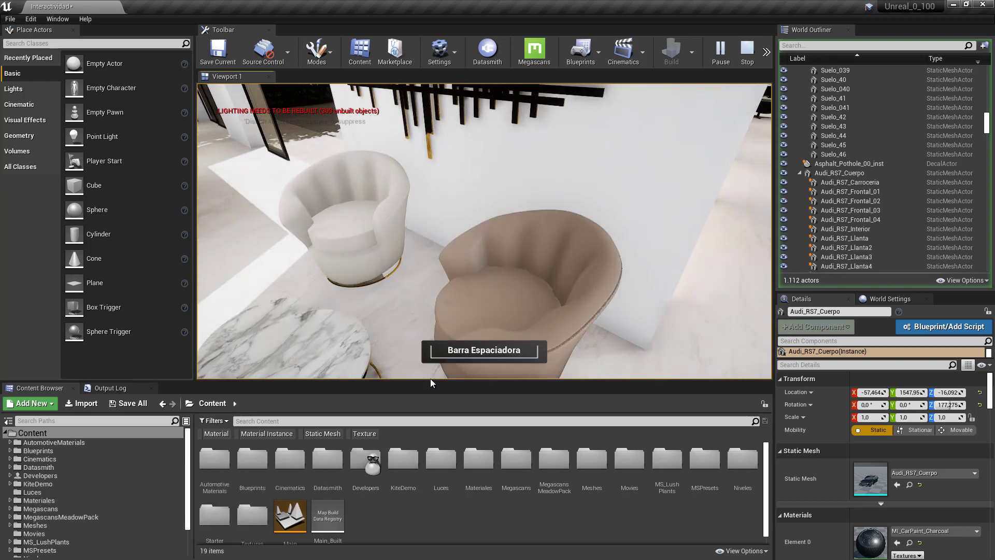
key("space")
key("space")
key("space")
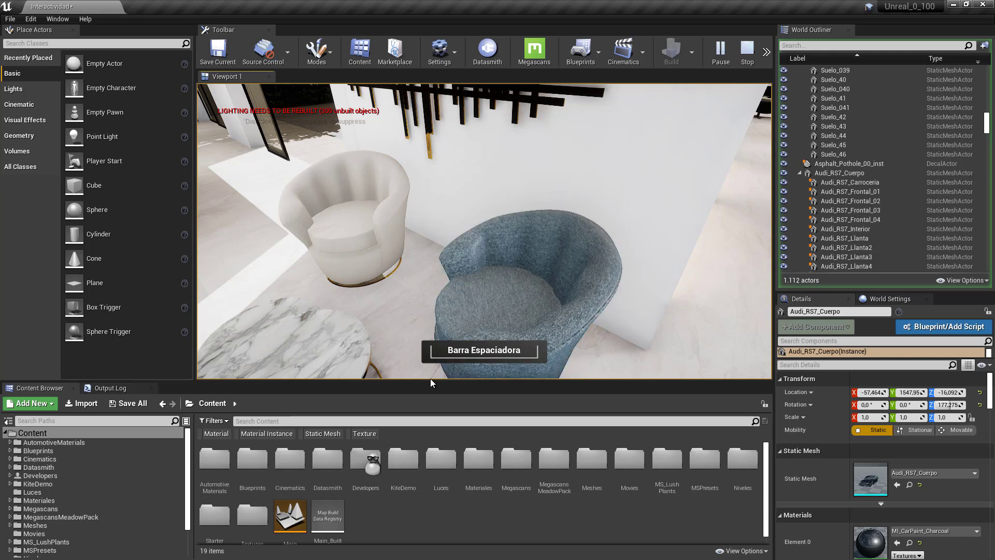
key("space")
key("space")
key("space")
key("space")
key("space")
key("space")
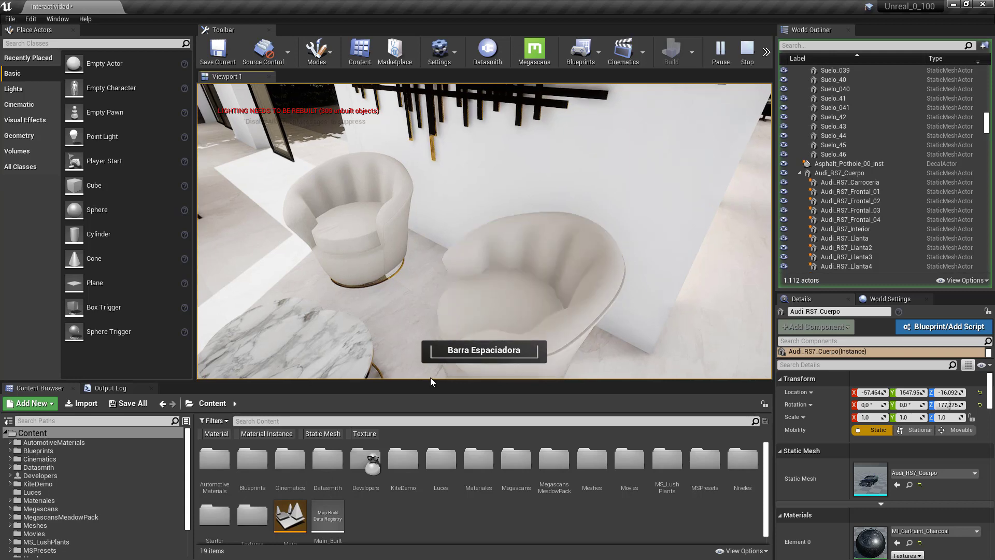
key("space")
key("space")
key("space")
key("space")
left_click_drag(430, 377, 772, 374)
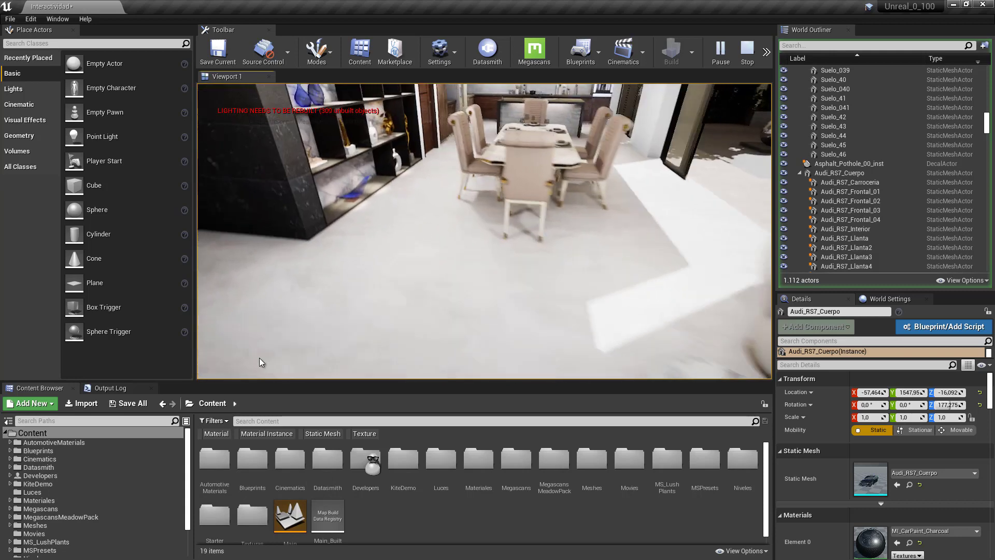
key("space")
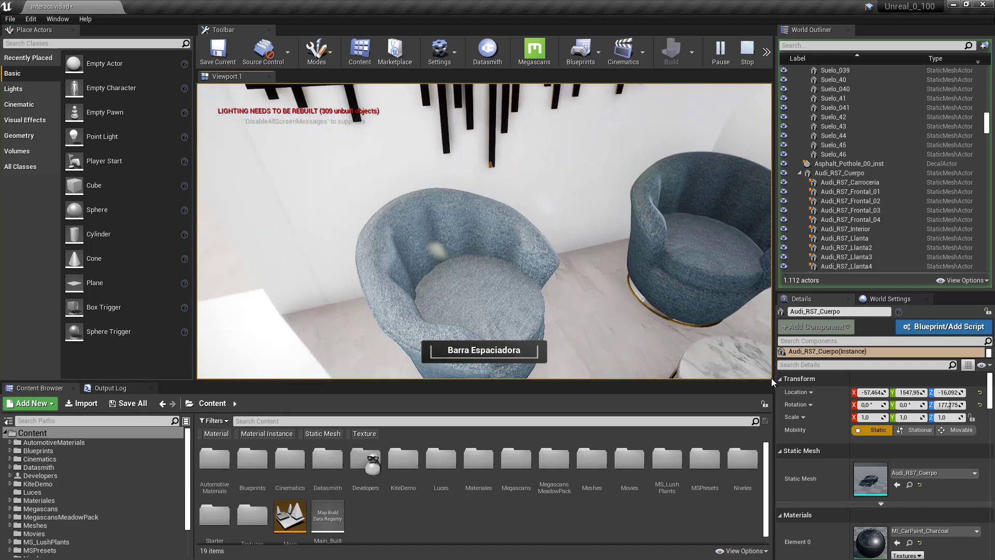
key("space")
key("space")
key("space")
mouse_move(771, 378)
left_mouse_down()
mouse_move(259, 173)
mouse_move(196, 119)
left_mouse_up()
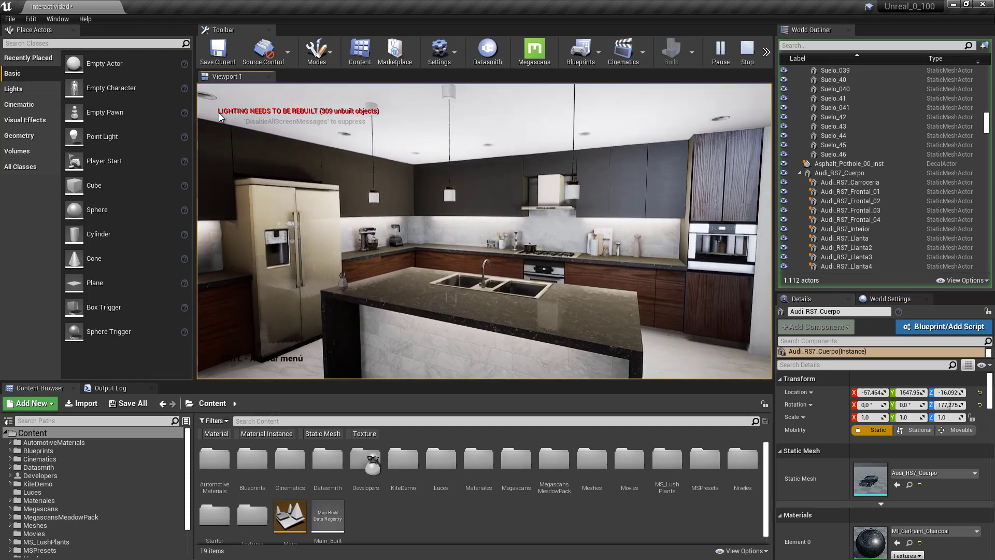
- Walk into position in front of the kitchen island so the colour swatches appear
left_click_drag(219, 116, 337, 130)
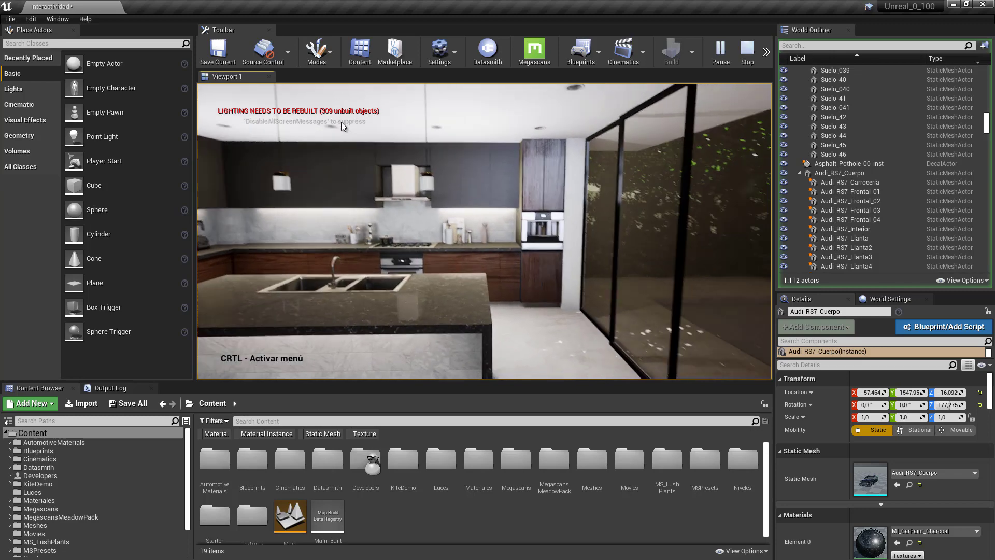
key("a")
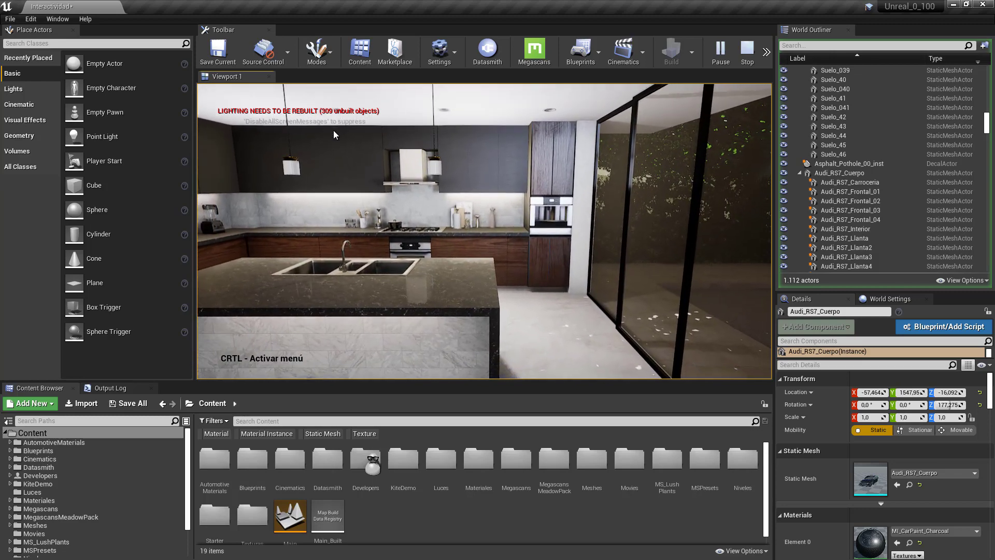
left_click_drag(333, 129, 227, 105)
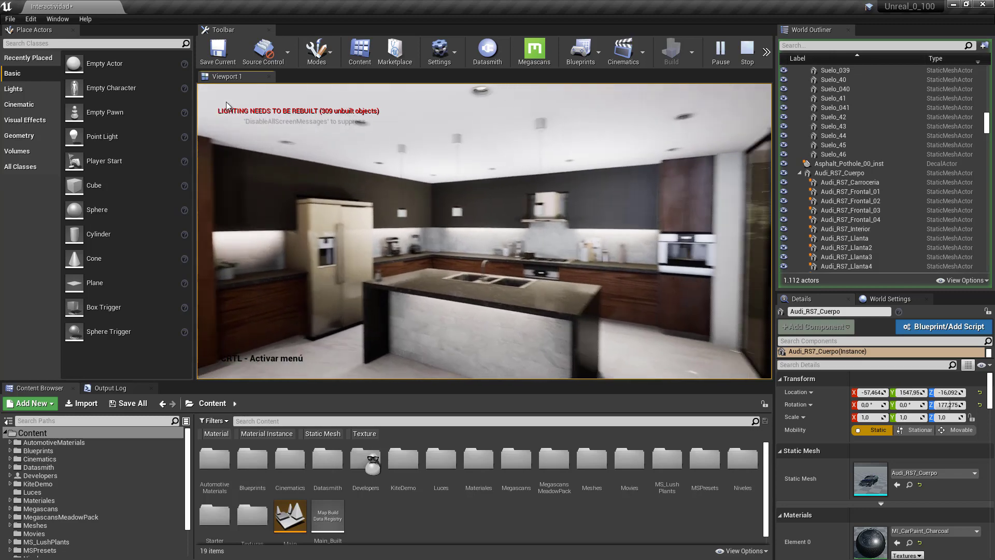
key("s")
key("w")
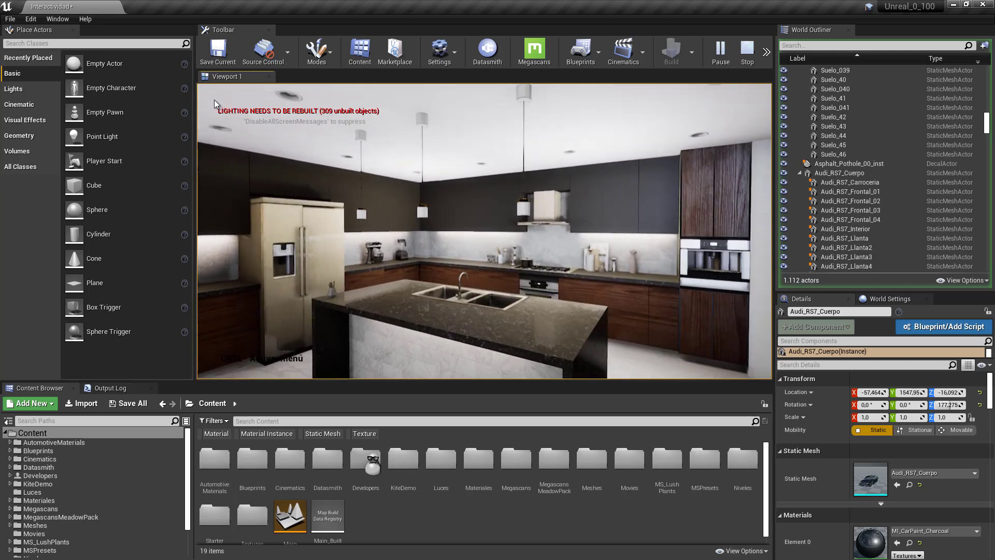
key("s")
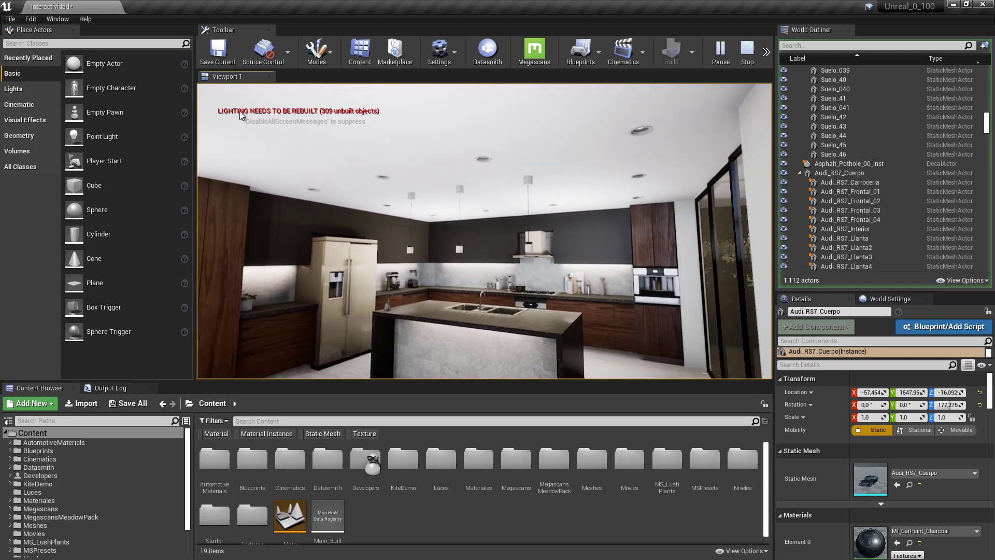
key("w")
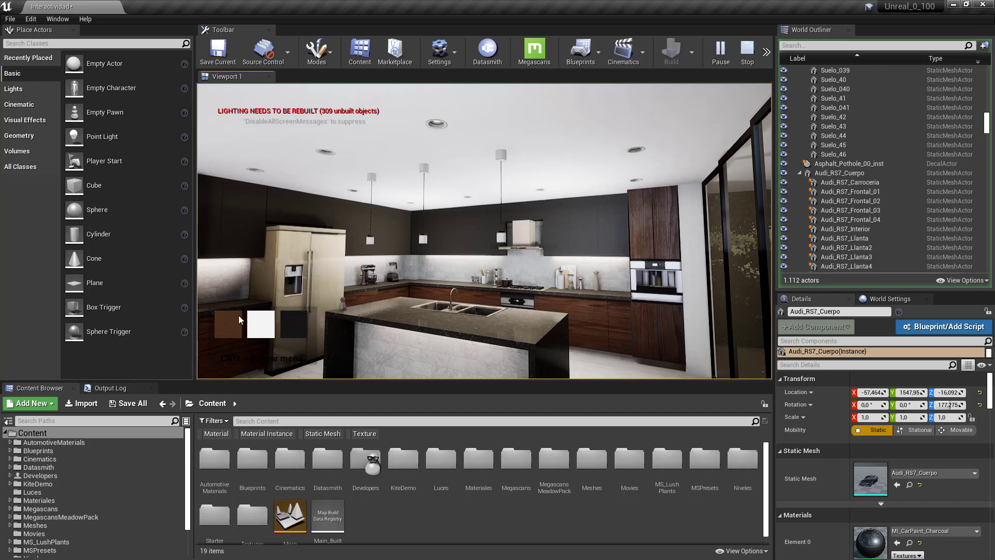
- Try white, dark and brown wood cabinet finishes, finishing on dark
left_click(256, 323)
left_click(303, 322)
left_click(261, 334)
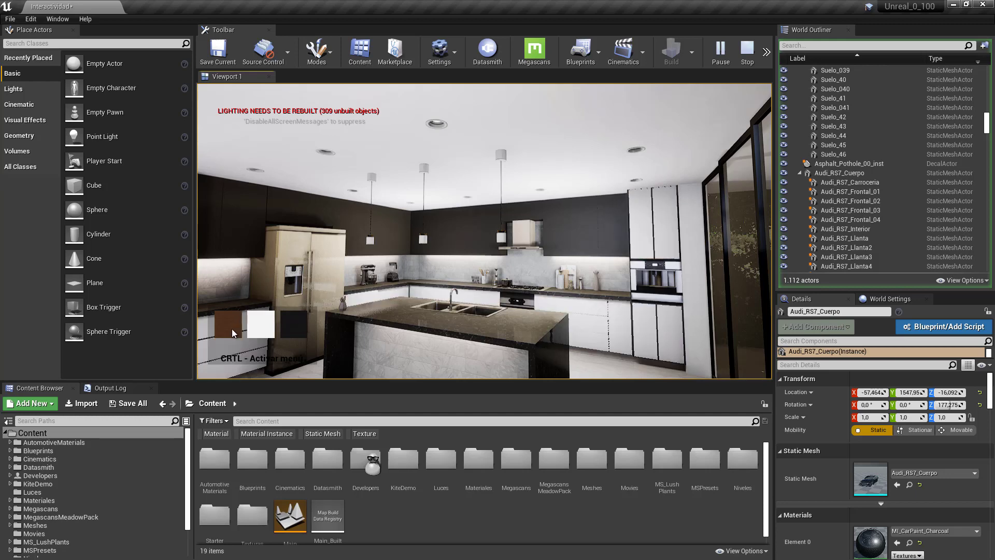
left_click(231, 328)
left_click(264, 327)
left_click(300, 325)
left_click(239, 322)
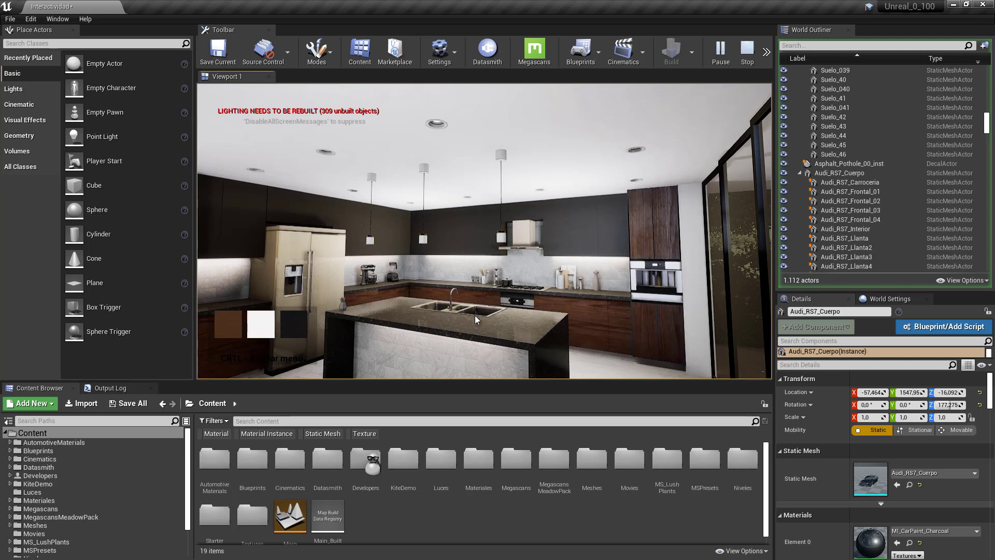
left_click(274, 326)
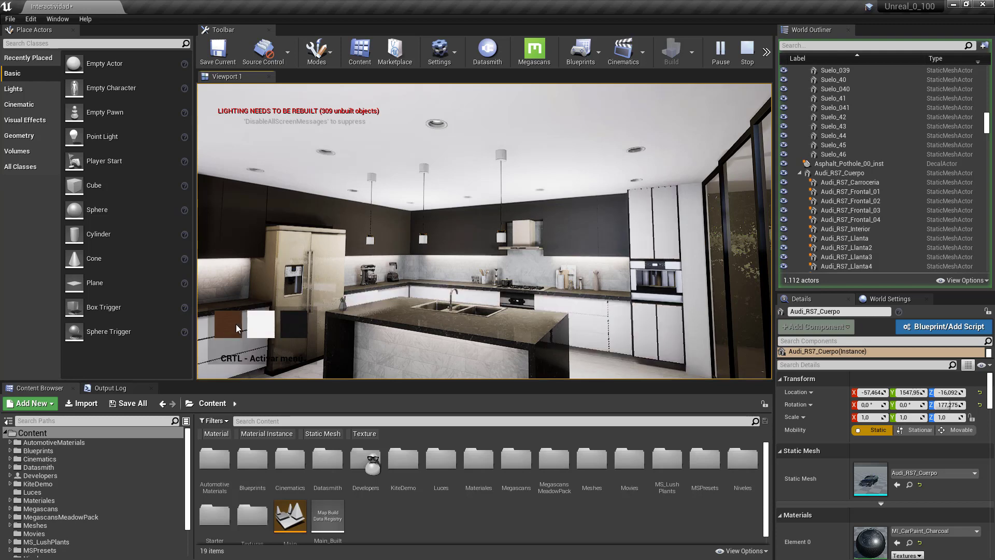
left_click(285, 326)
- Hide the colour swatch menu and look around the dining room
key("ctrl")
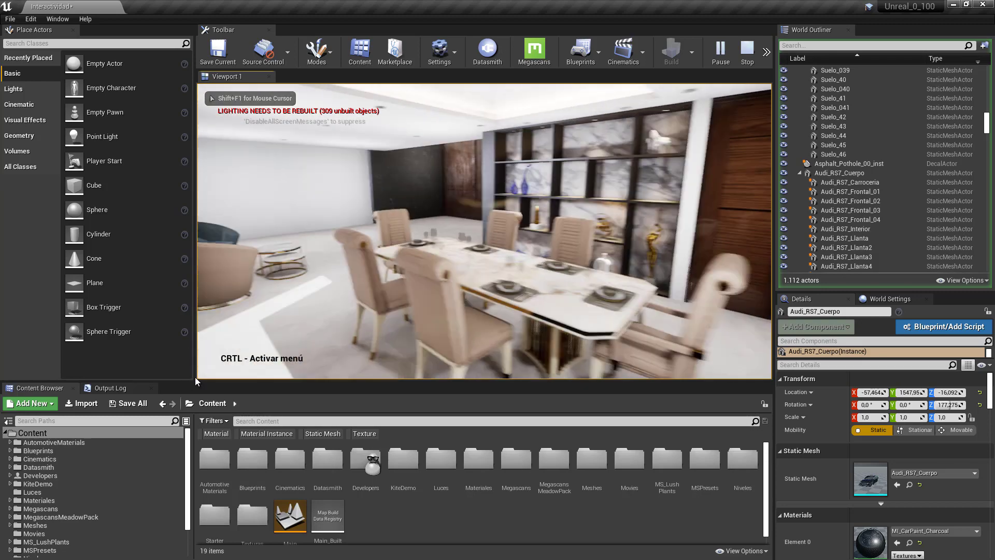
mouse_move(197, 370)
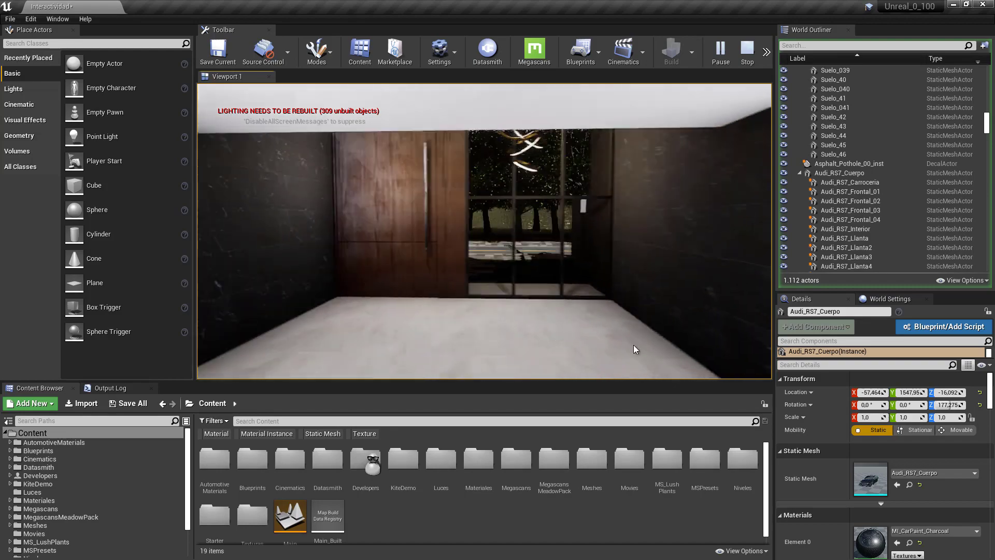
mouse_move(775, 368)
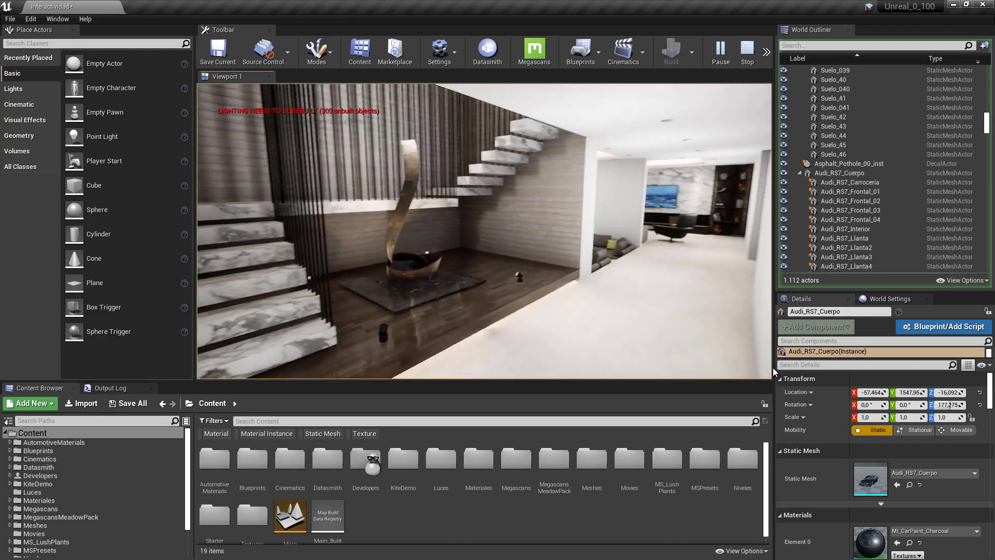
mouse_move(679, 369)
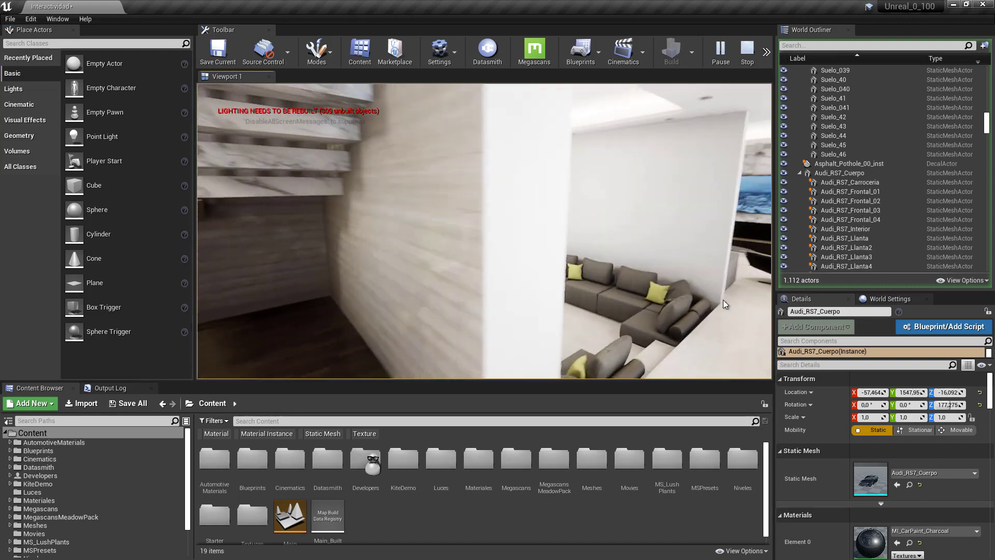
mouse_move(772, 292)
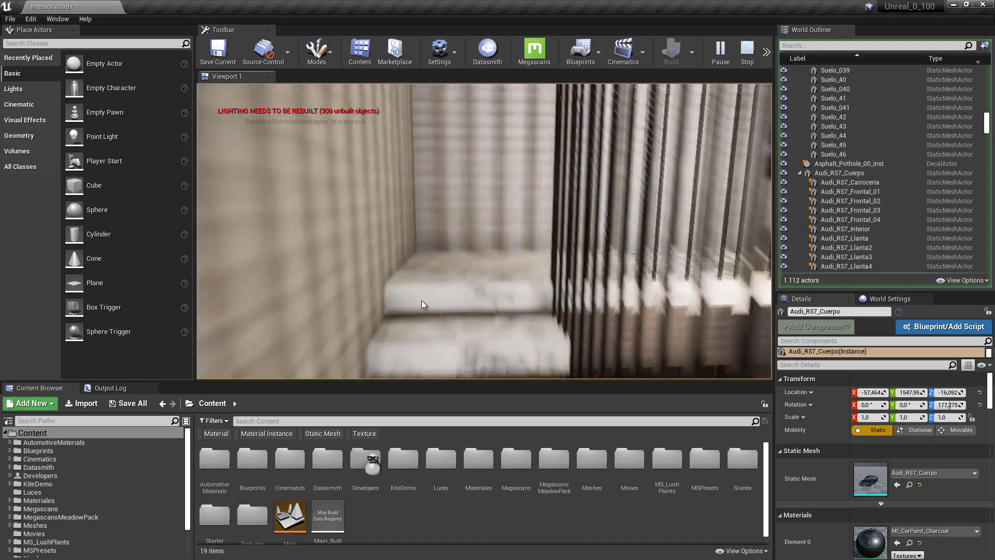
mouse_move(543, 308)
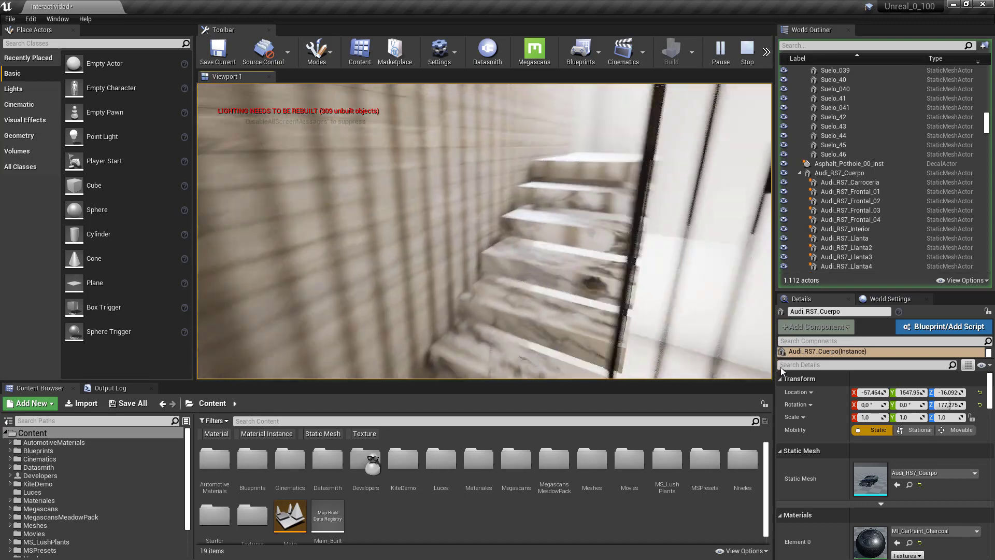
mouse_move(766, 349)
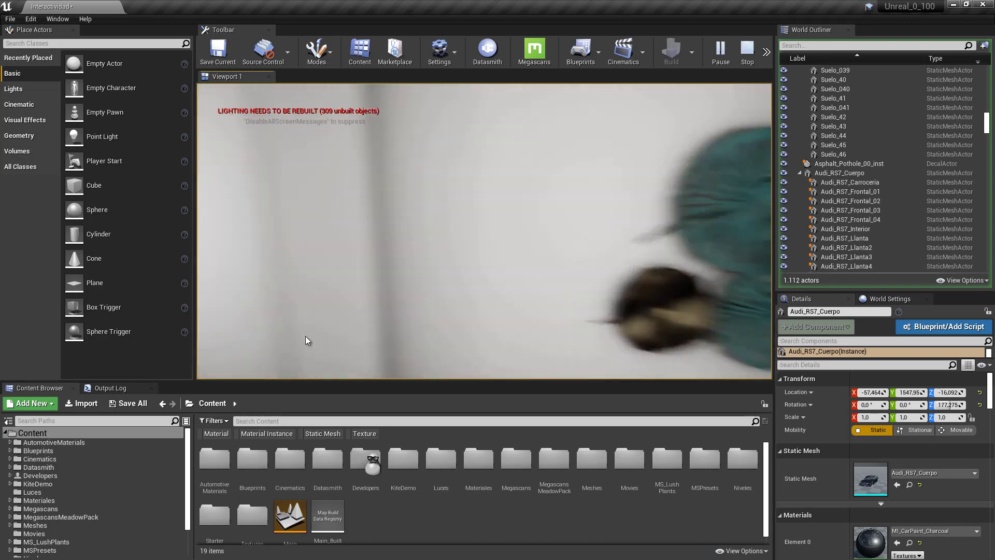
mouse_move(187, 329)
- Walk down the hallway through the dark doorway into the bedroom and look around
key("w")
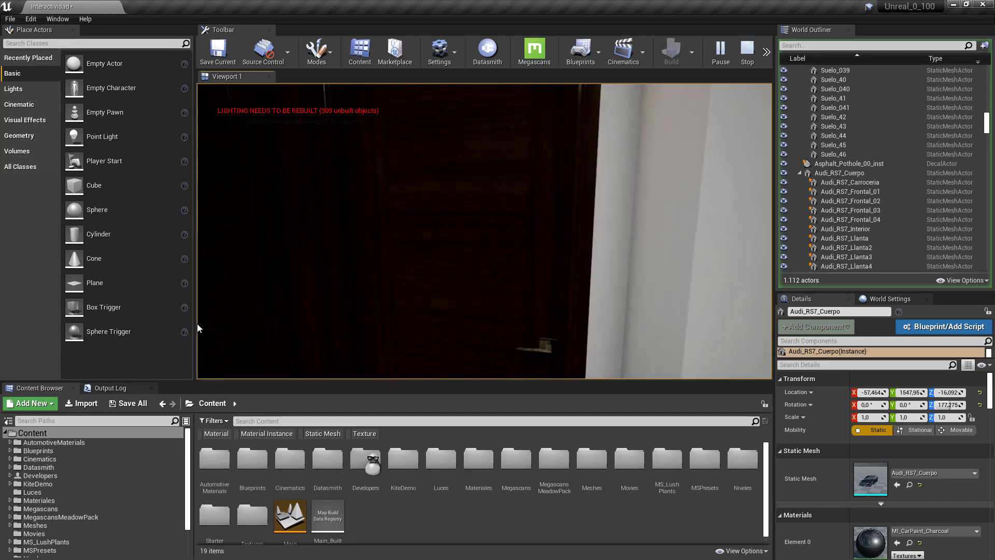
key("w")
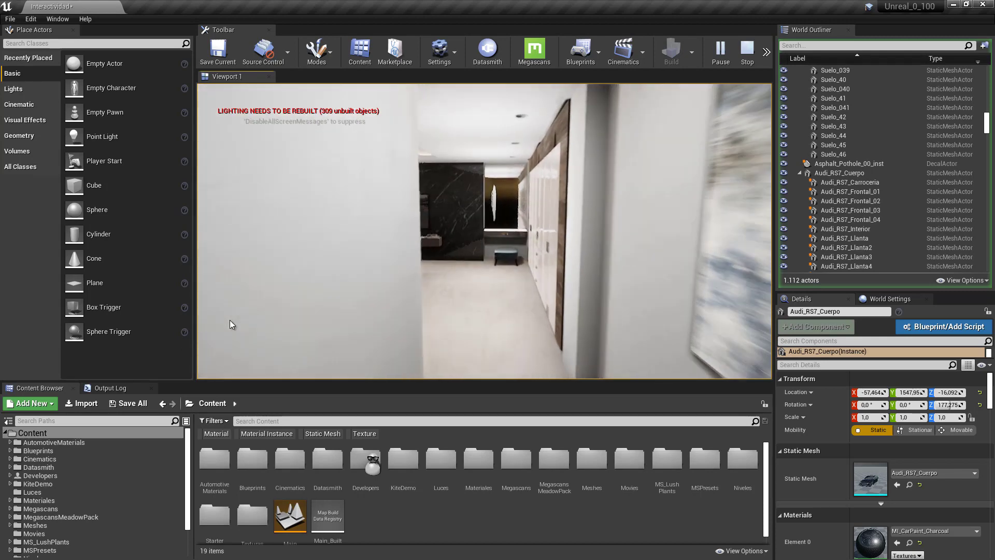
mouse_move(215, 337)
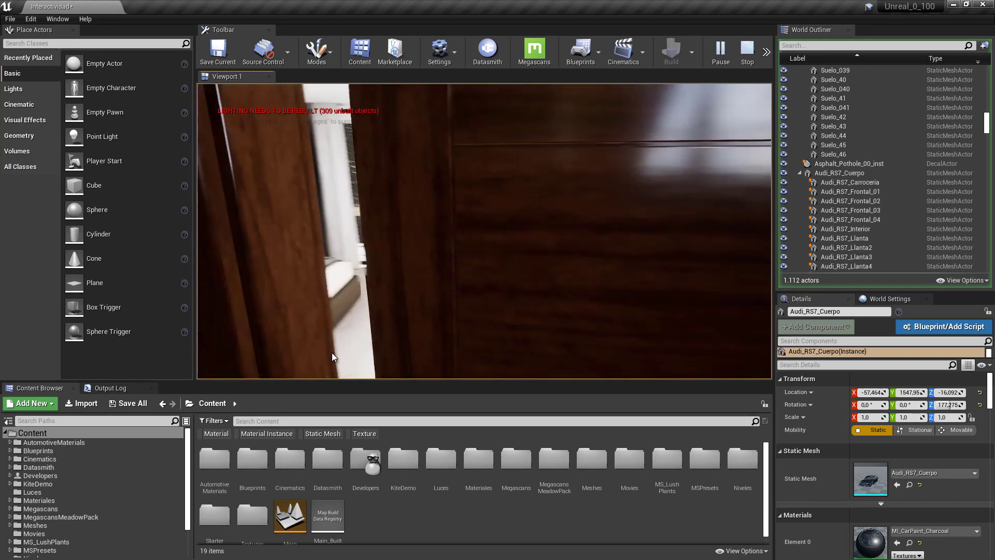
mouse_move(773, 331)
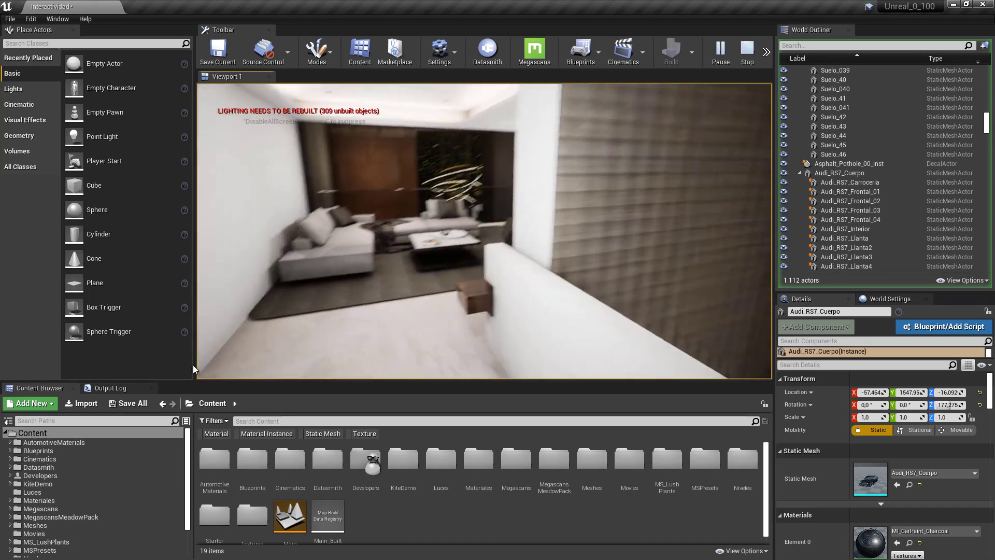
mouse_move(284, 363)
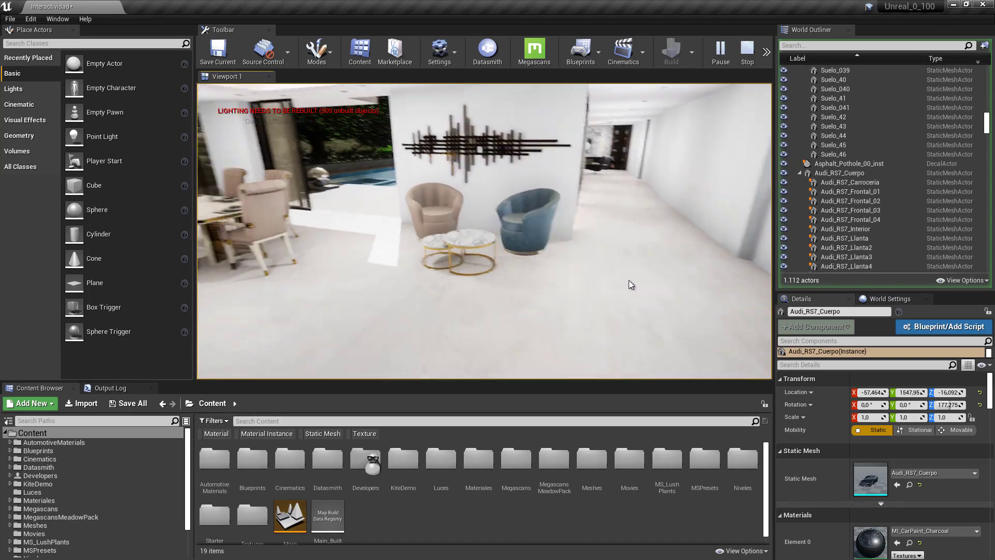
- Stop Play-in-editor and pull the editor camera back from the dining area
key("Escape")
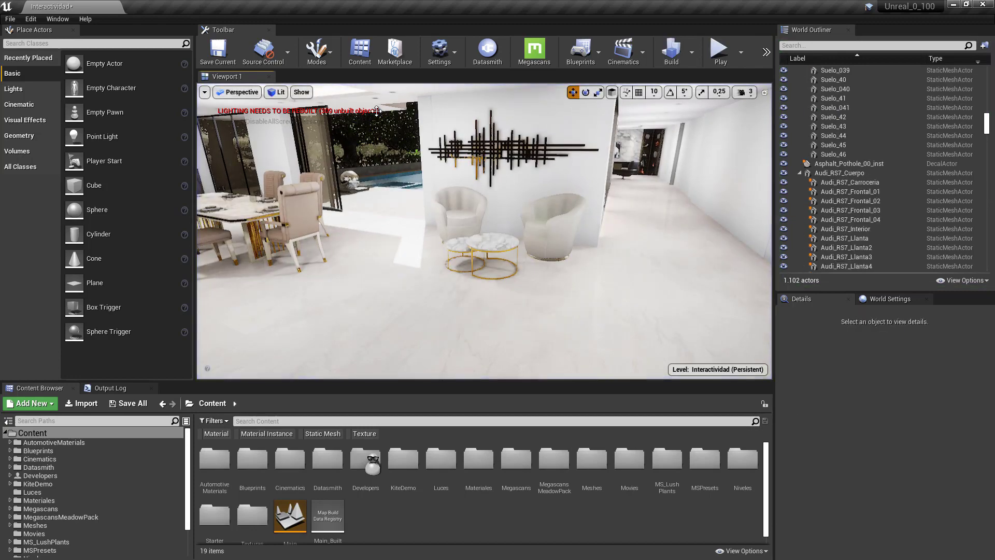
left_click_drag(355, 123, 338, 122)
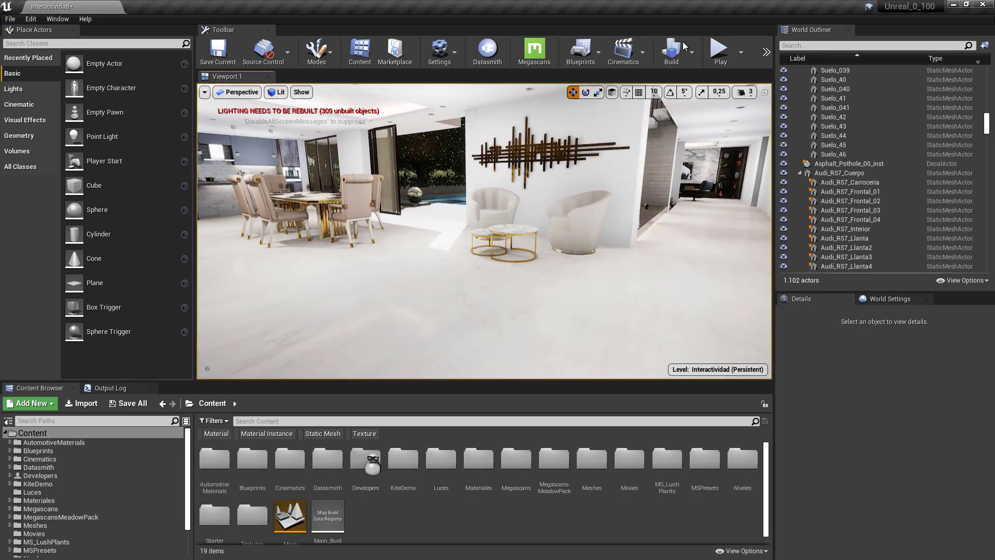
- Start Play-in-editor, face the staircase and walk through the first wooden door into the white room
key("alt+p")
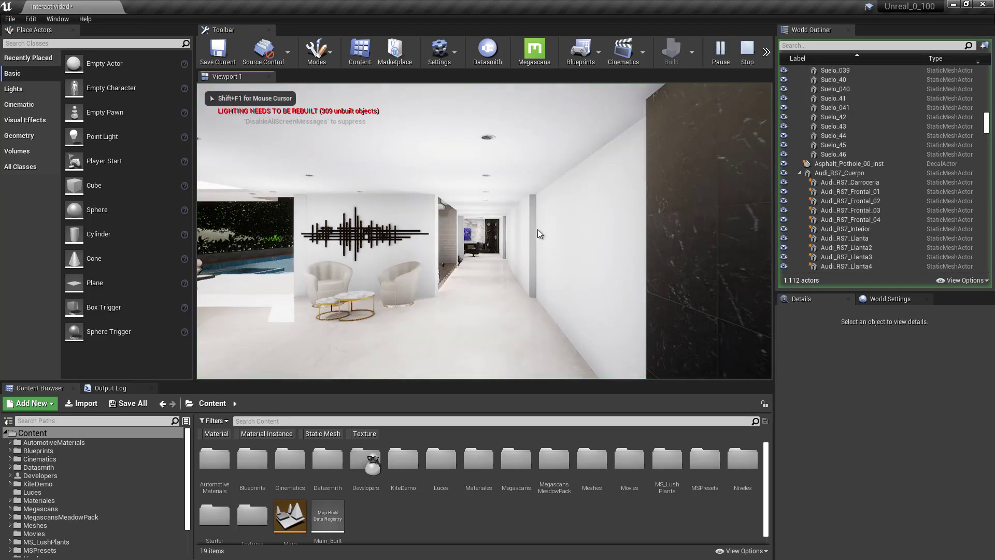
mouse_move(518, 239)
left_mouse_down()
mouse_move(340, 275)
mouse_move(772, 259)
mouse_move(772, 286)
mouse_move(765, 261)
left_mouse_up()
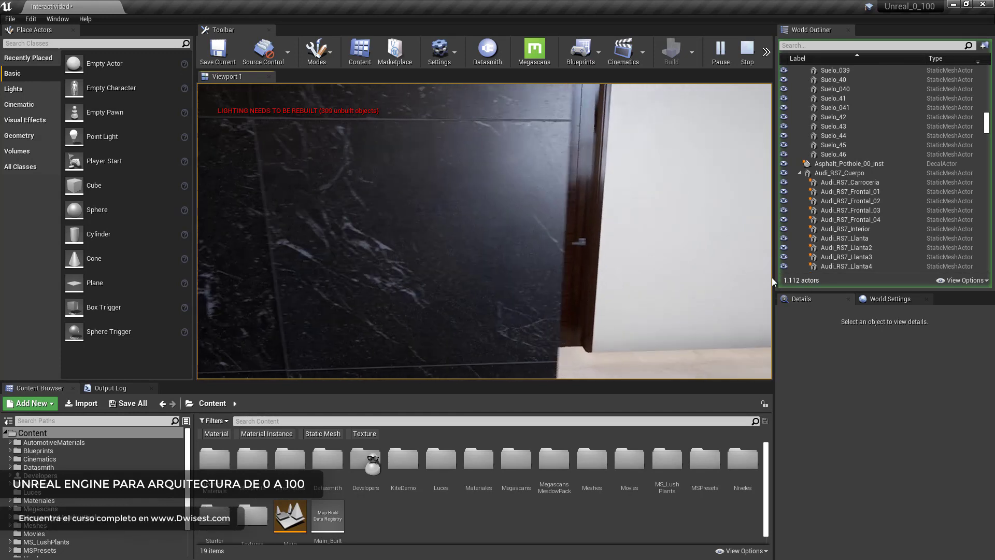
key("w")
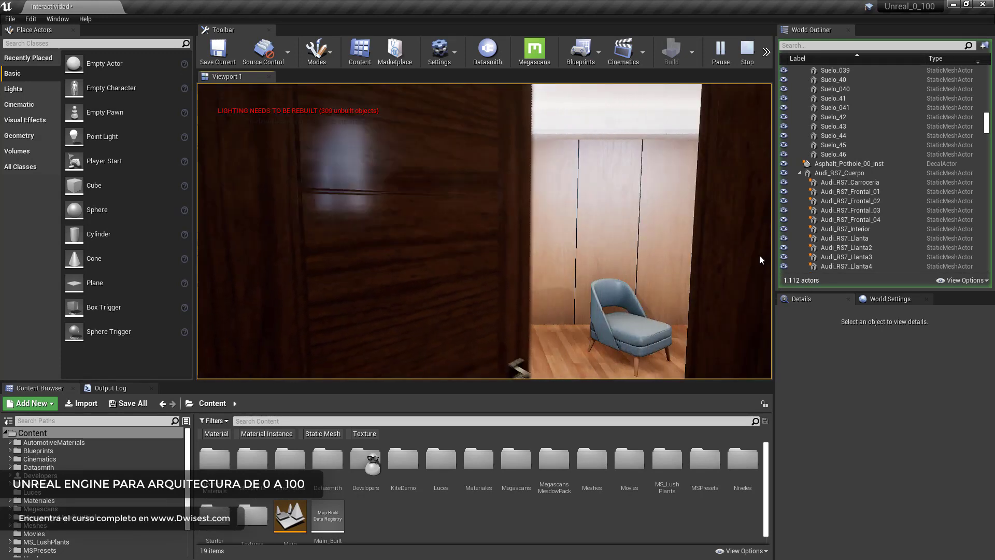
key("s")
key("w")
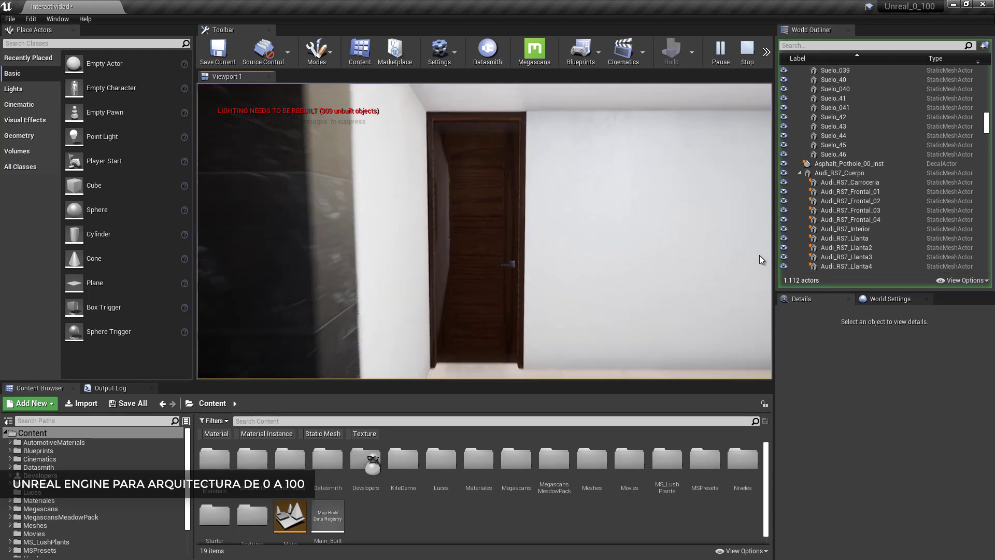
key("w")
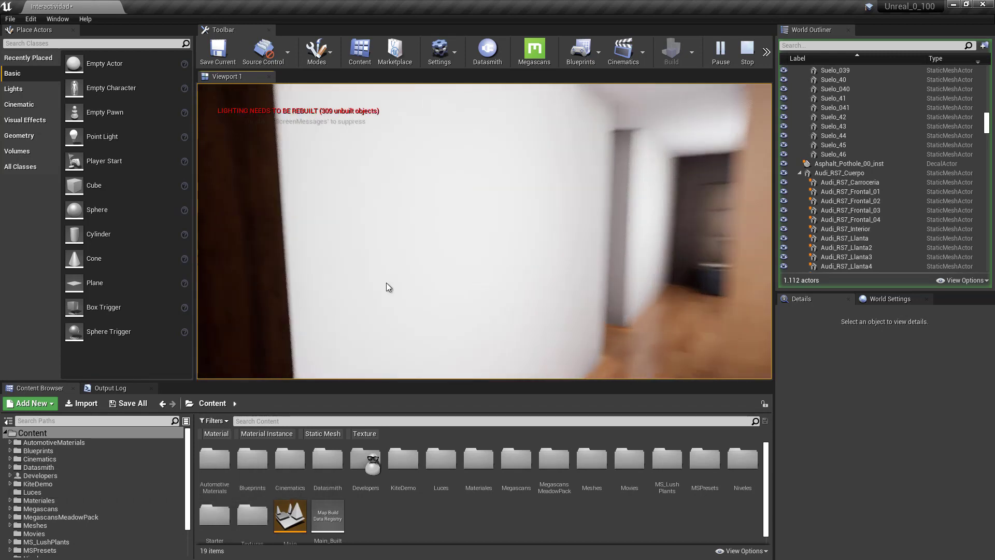
- Continue along the corridor, opening the wooden doors to the red-vase room and sofa room
key("w")
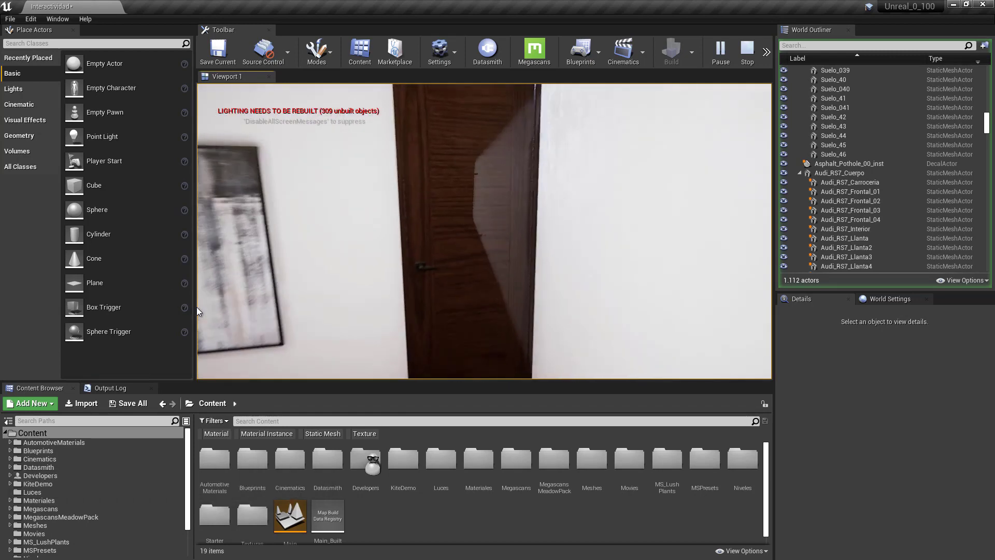
key("w")
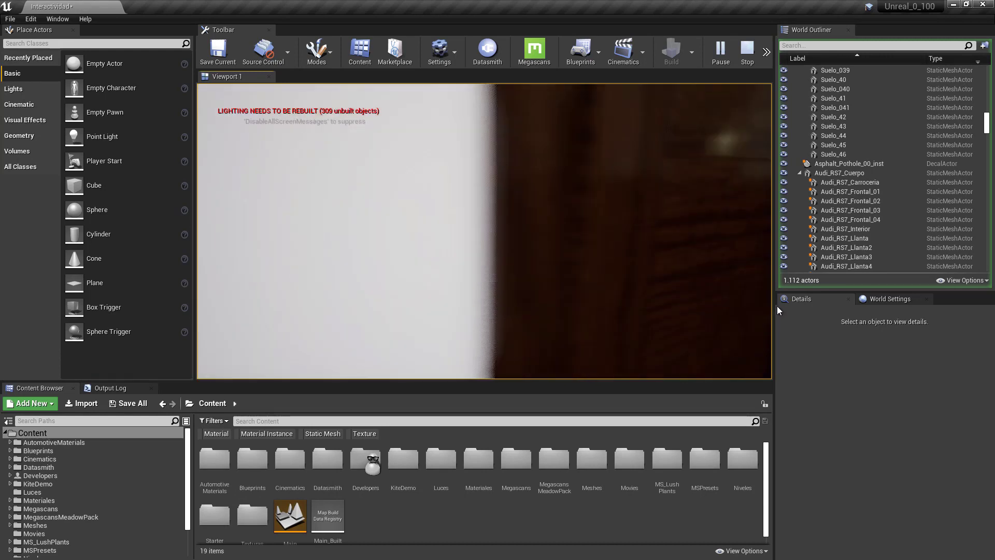
key("w")
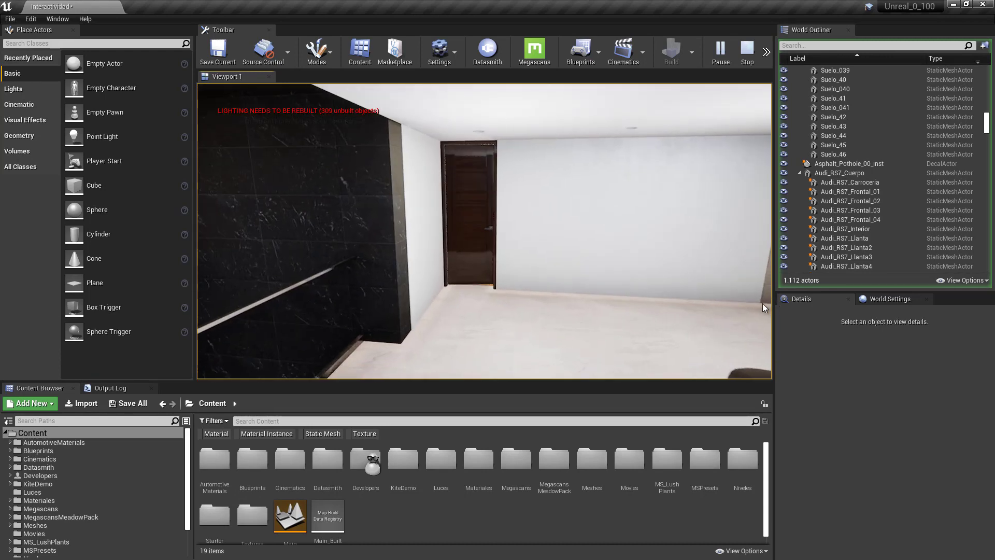
key("w")
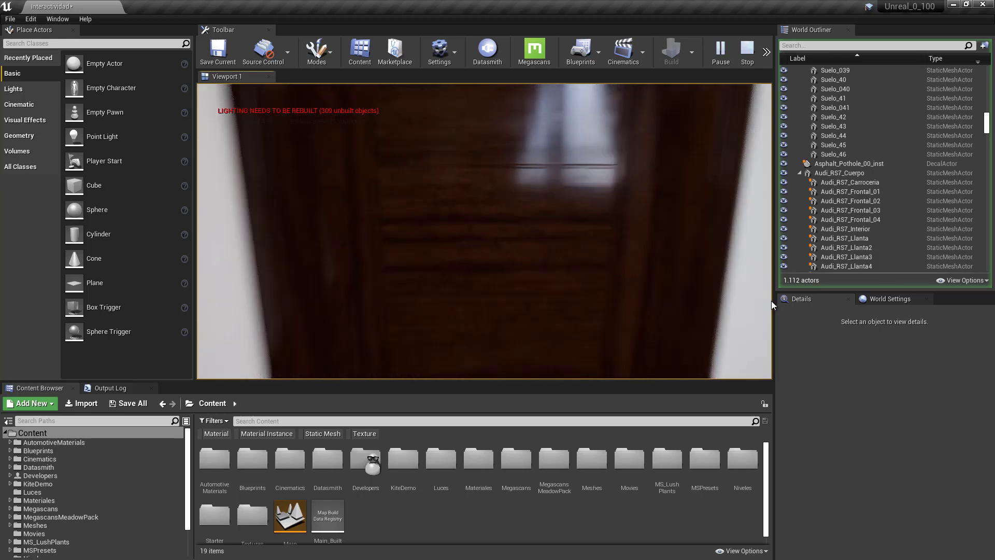
key("w")
left_click_drag(771, 300, 197, 293)
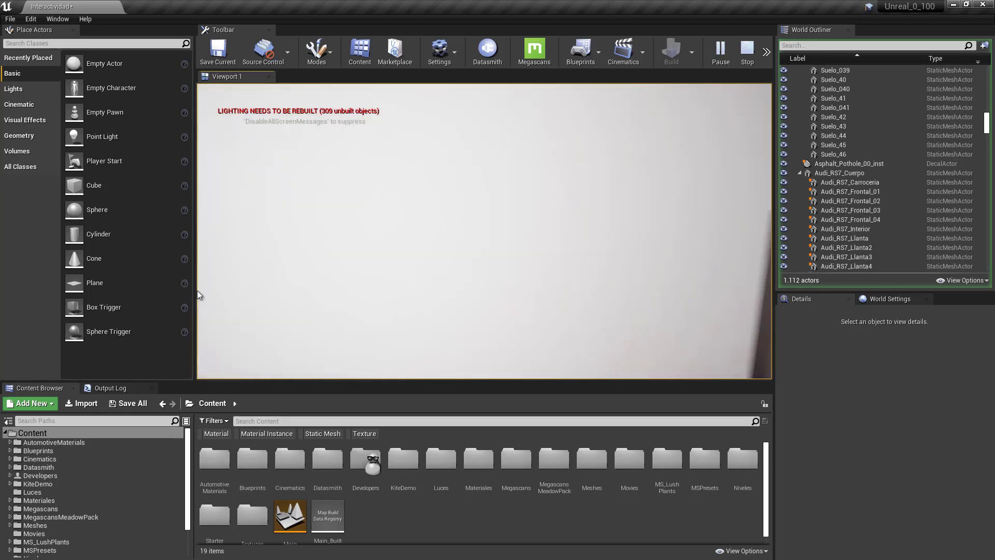
key("w")
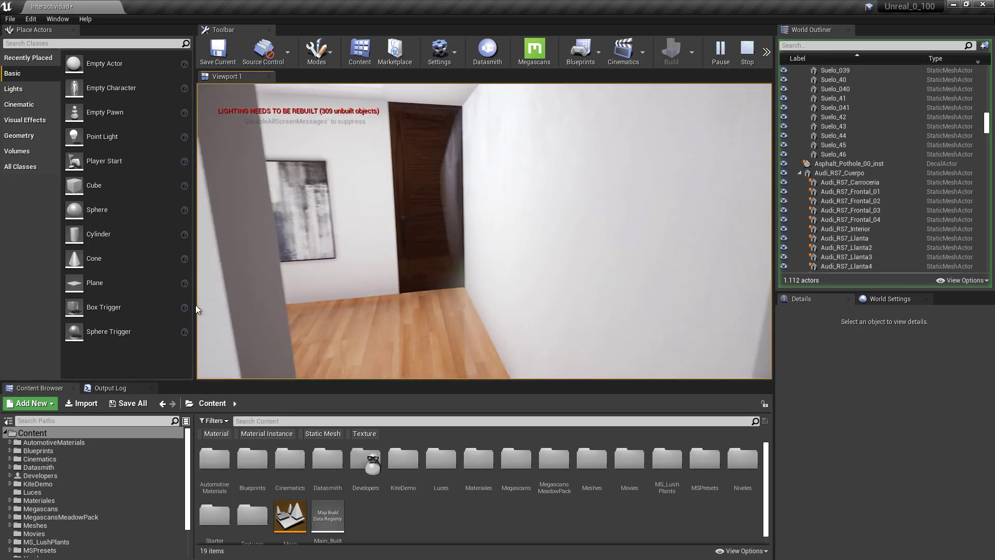
mouse_move(197, 292)
left_mouse_down()
mouse_move(231, 306)
mouse_move(806, 358)
mouse_move(775, 323)
mouse_move(767, 356)
mouse_move(250, 359)
mouse_move(192, 369)
mouse_move(776, 253)
left_mouse_up()
key("w")
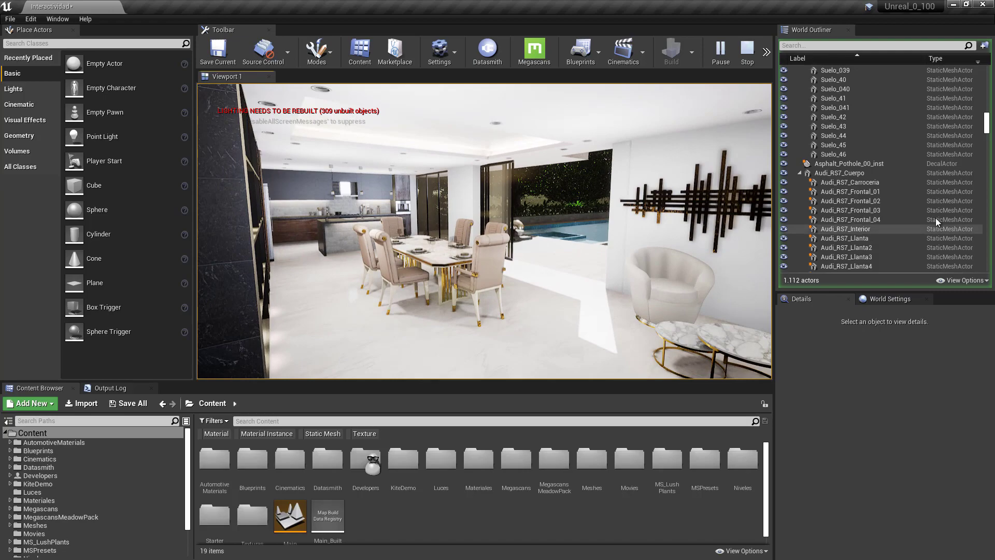
- Minimize the editor to reveal VLC playing Introduccion.mp4
left_click(955, 5)
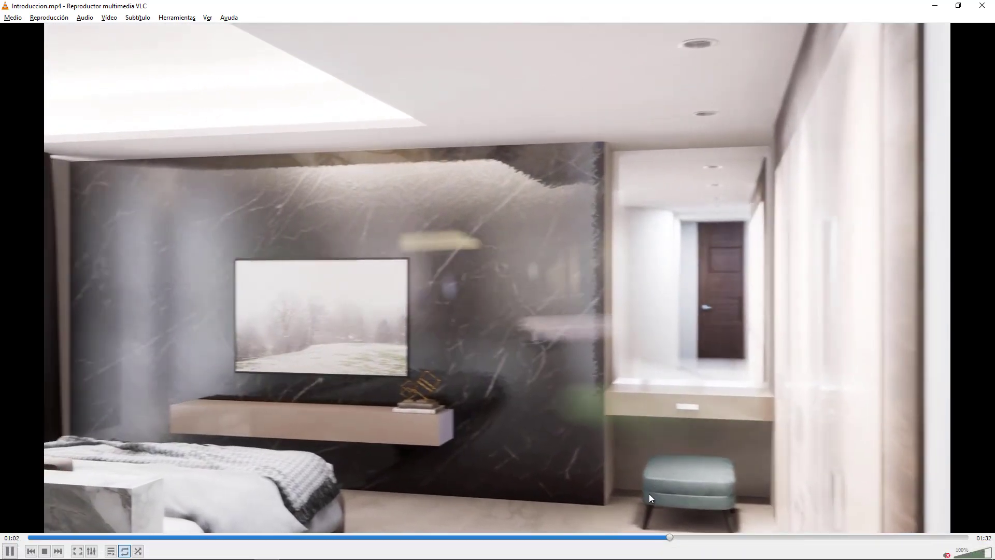
- Seek Introduccion.mp4 back to about 01:00 on the VLC seek bar
left_click(647, 536)
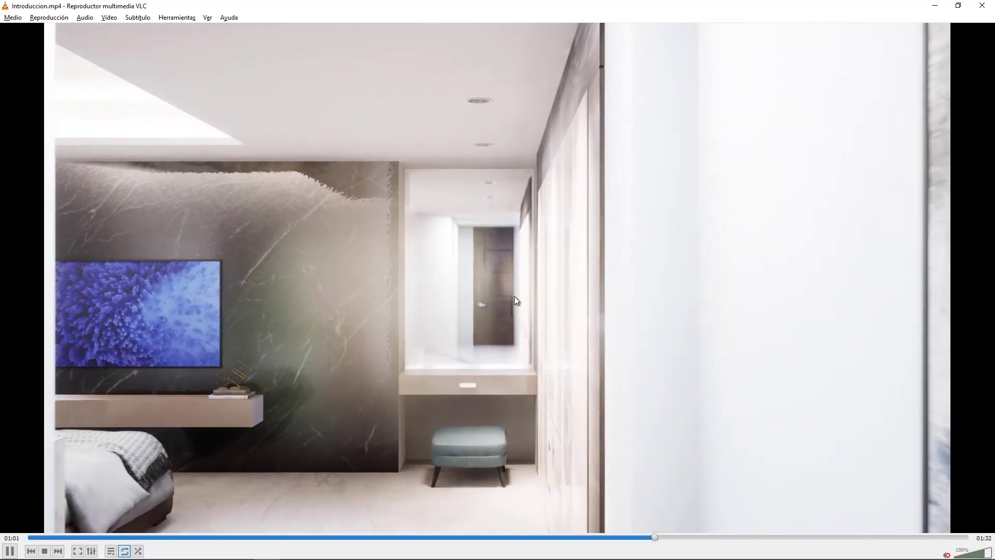